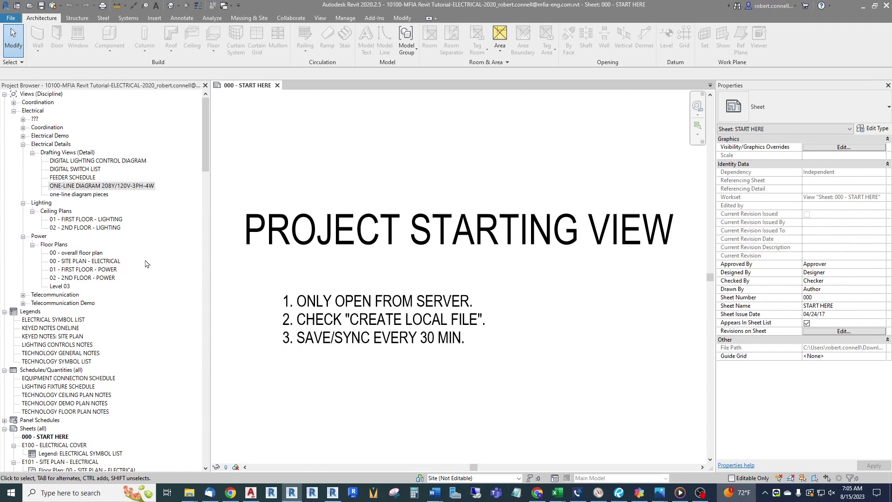
- Open the 01 - FIRST FLOOR - POWER plan and examine the equipment in Electrical room 133 and the surrounding rooms
left_click(83, 270)
double_click(83, 271)
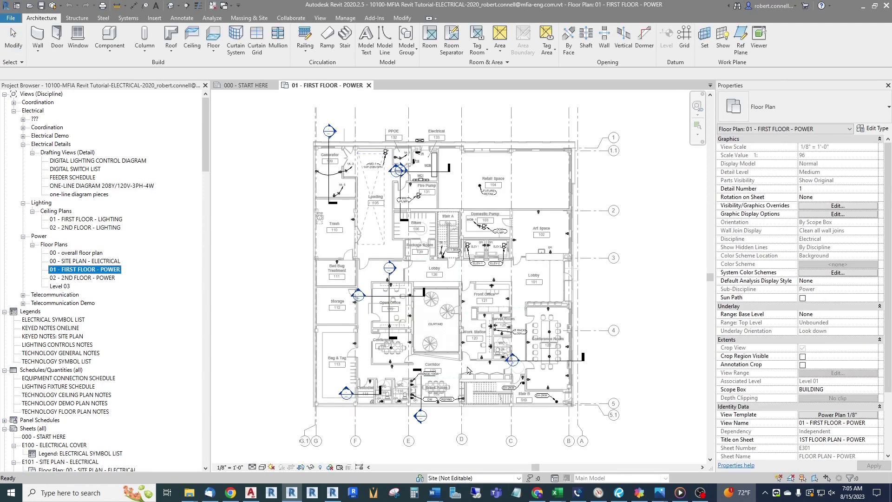
scroll(416, 159, "up", 5)
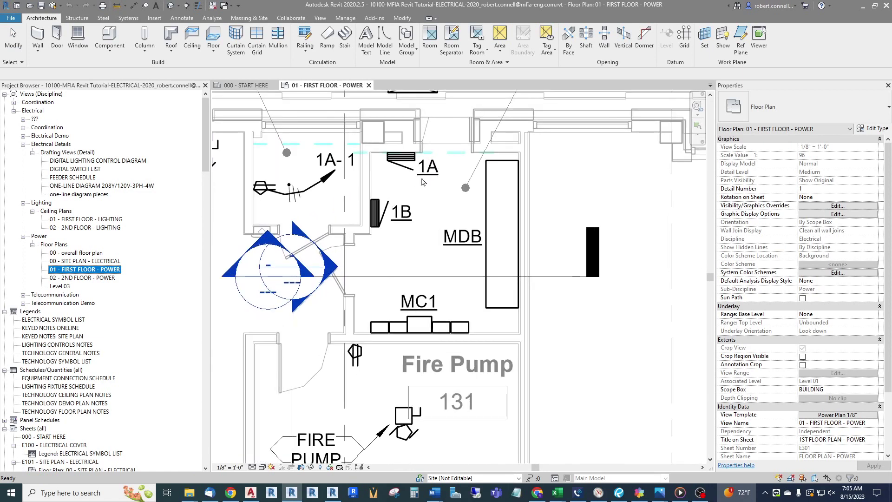
scroll(422, 178, "down", 2)
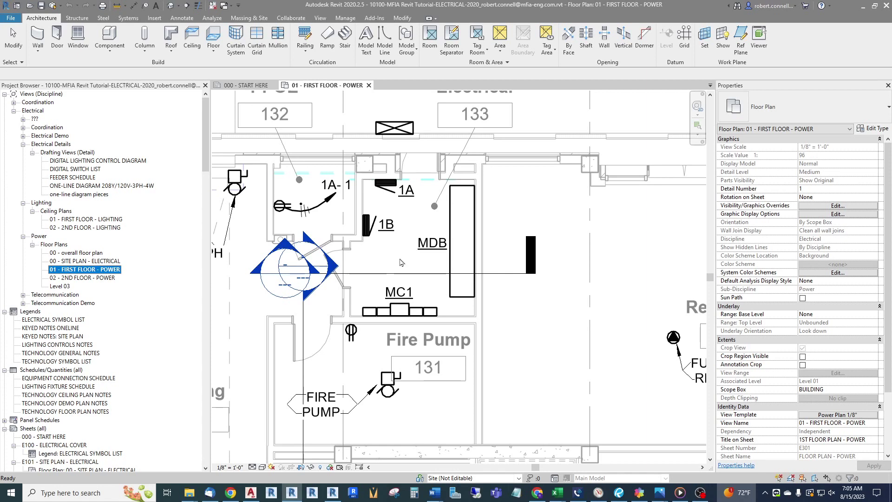
scroll(402, 263, "down", 3)
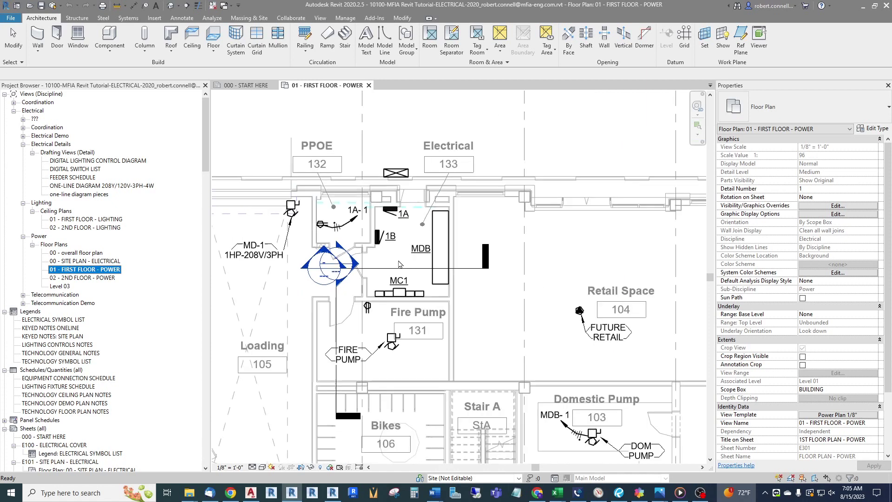
scroll(399, 264, "up", 2)
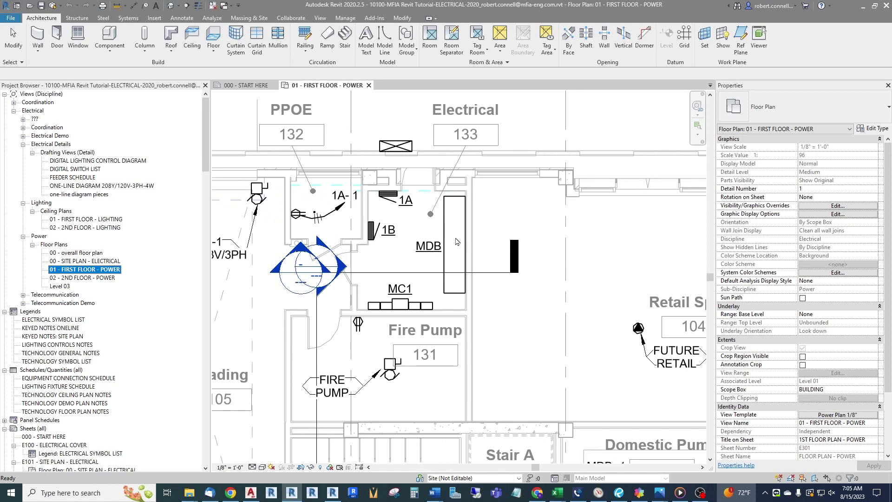
scroll(456, 242, "down", 2)
scroll(439, 230, "up", 2)
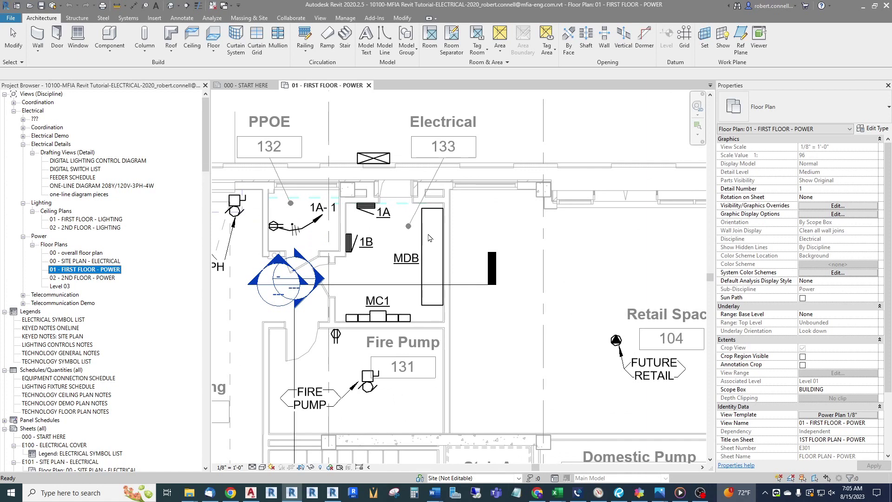
scroll(429, 238, "down", 4)
scroll(390, 200, "up", 1)
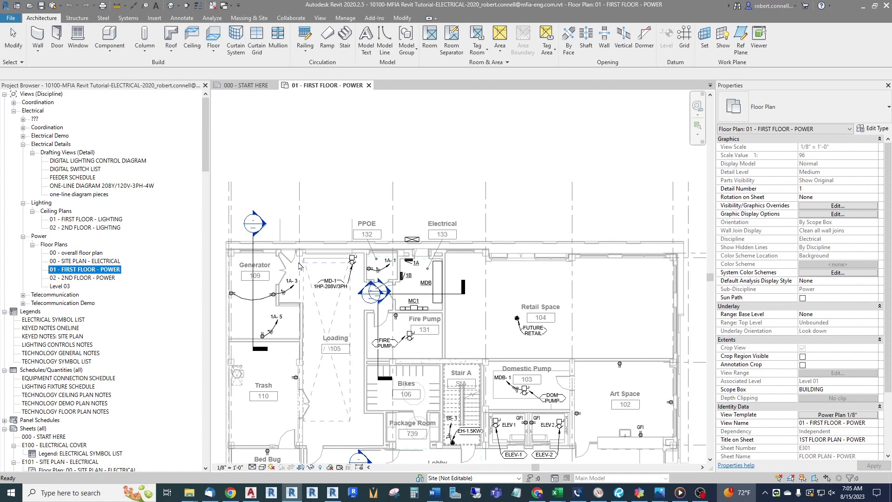
scroll(417, 294, "up", 2)
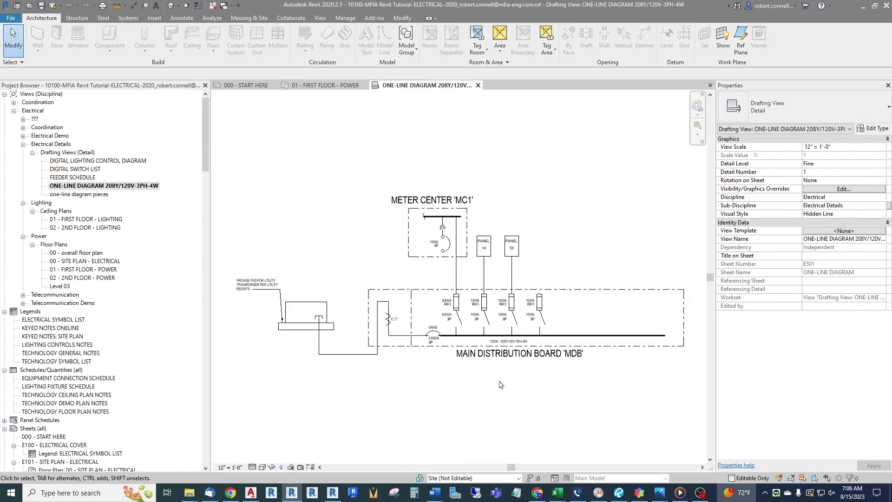
- Examine the ONE-LINE DIAGRAM 208Y/120V-3PH-4W drafting view for how MDB feeds meter center MC1 and panels 1A and 1B
scroll(568, 332, "up", 2)
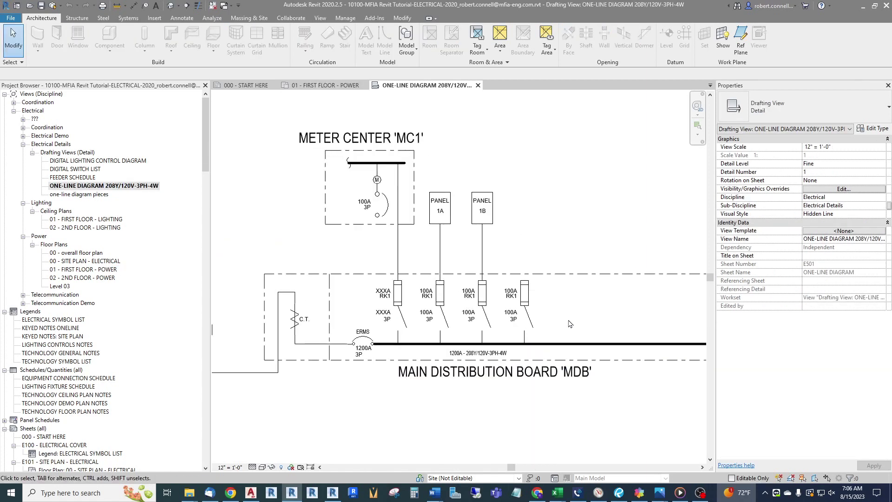
scroll(541, 321, "up", 2)
scroll(540, 321, "up", 1)
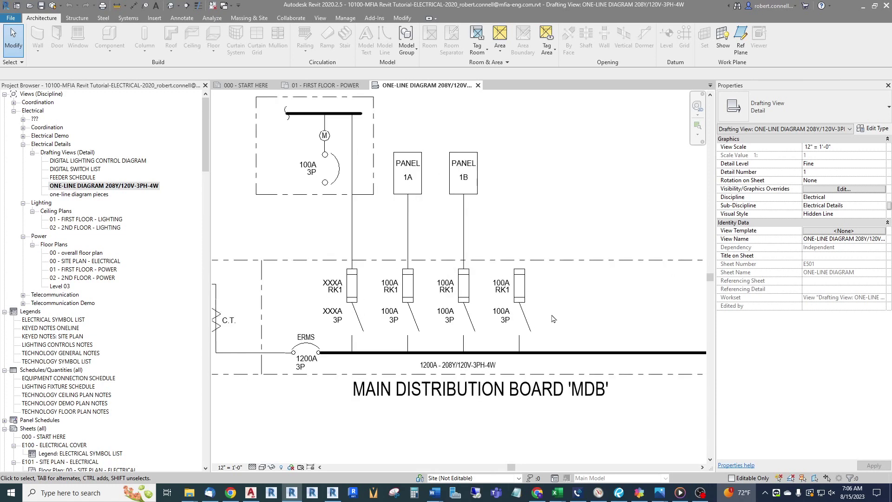
scroll(553, 318, "down", 3)
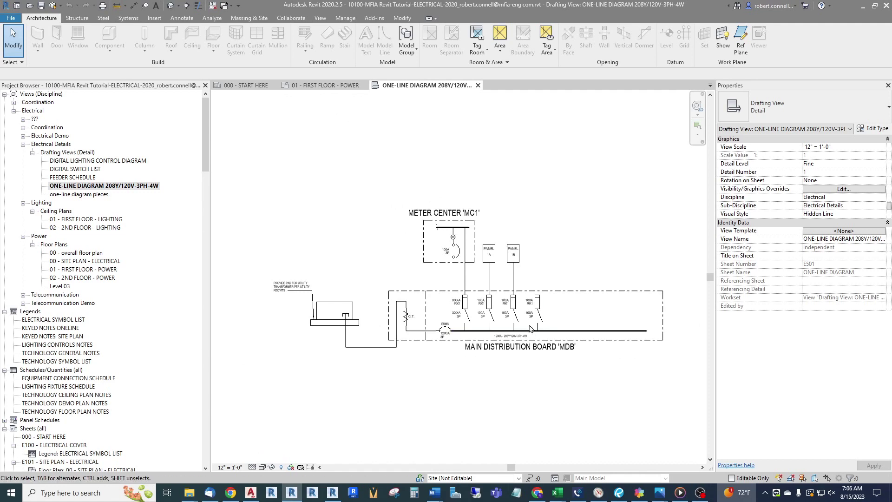
scroll(548, 314, "up", 1)
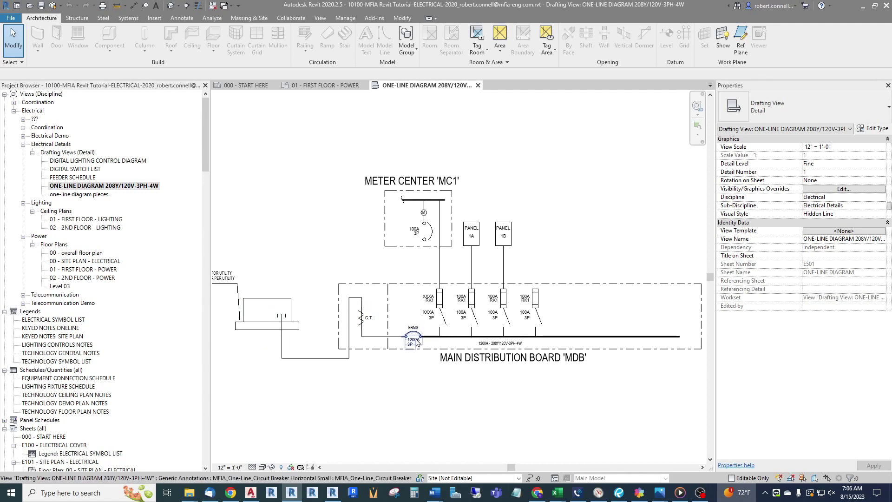
scroll(461, 335, "up", 1)
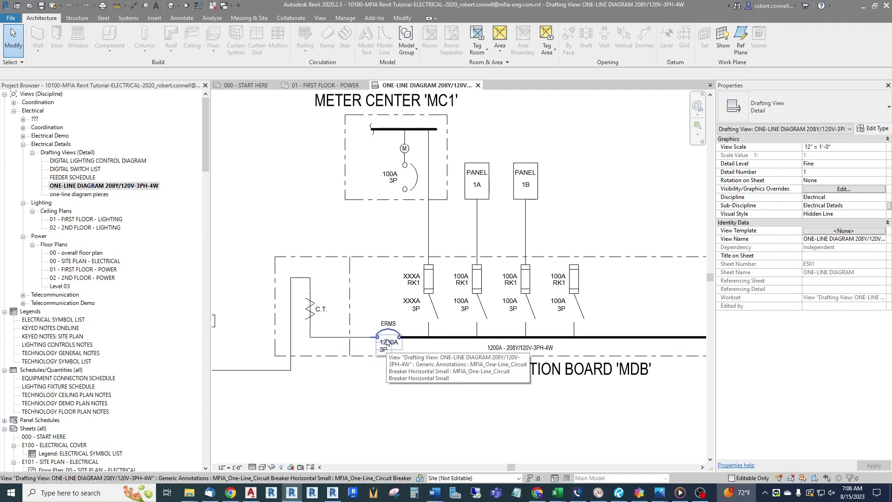
scroll(388, 343, "down", 1)
scroll(388, 343, "down", 1)
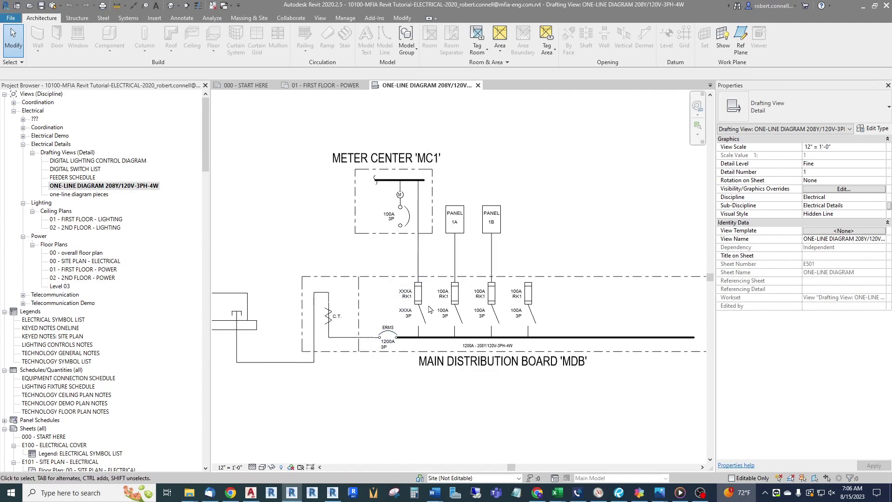
scroll(410, 318, "up", 2)
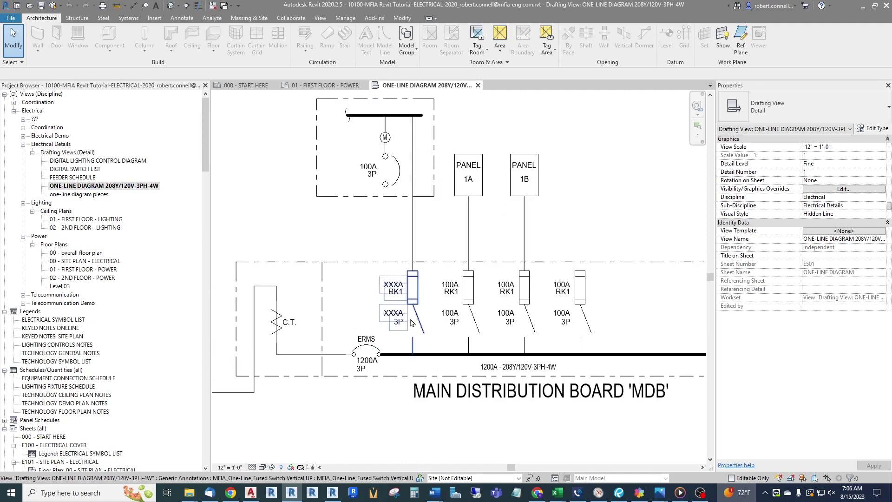
scroll(412, 249, "down", 1)
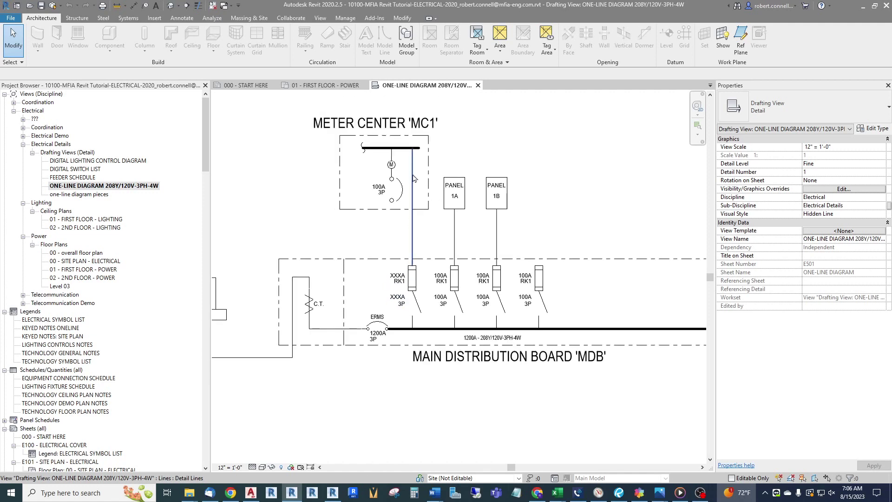
scroll(414, 178, "up", 2)
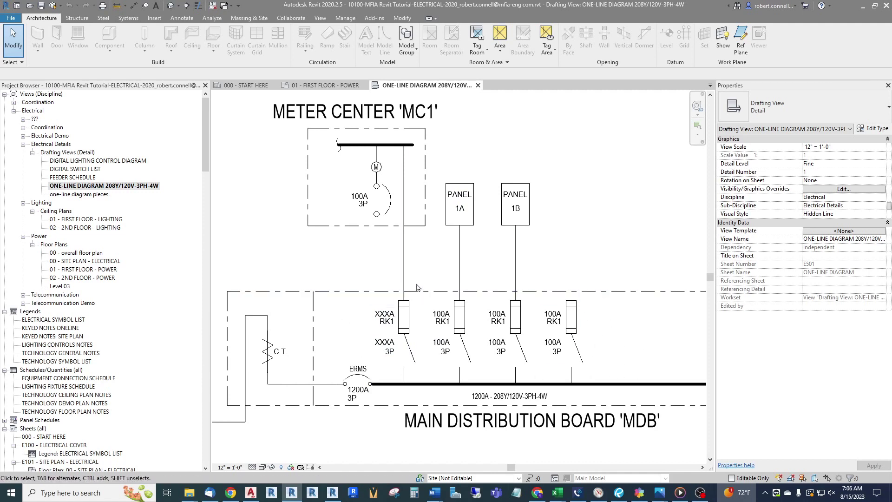
- Return to the first floor power plan and check the available Distribution System options of switchboard MDB
left_click(326, 88)
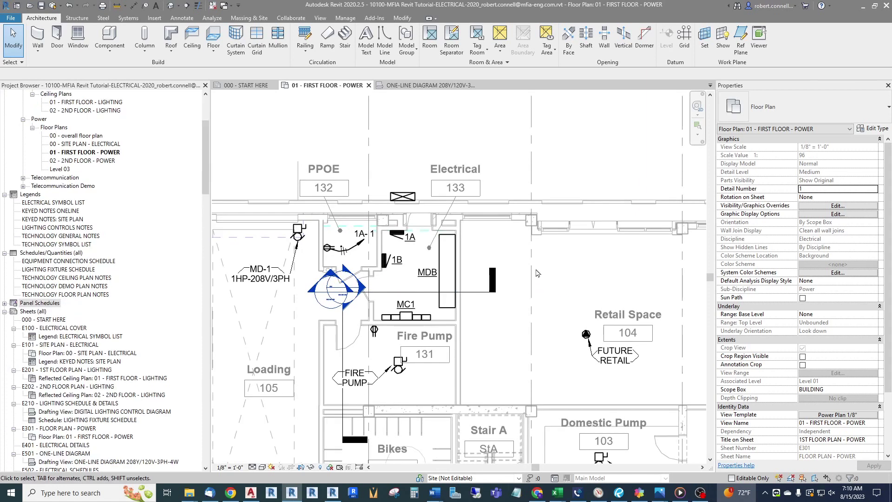
left_click(450, 273)
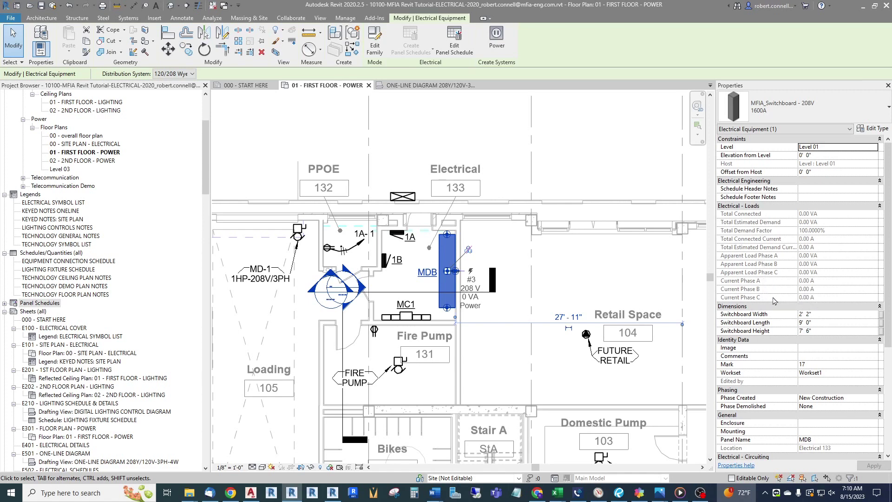
scroll(772, 283, "down", 3)
scroll(778, 272, "down", 2)
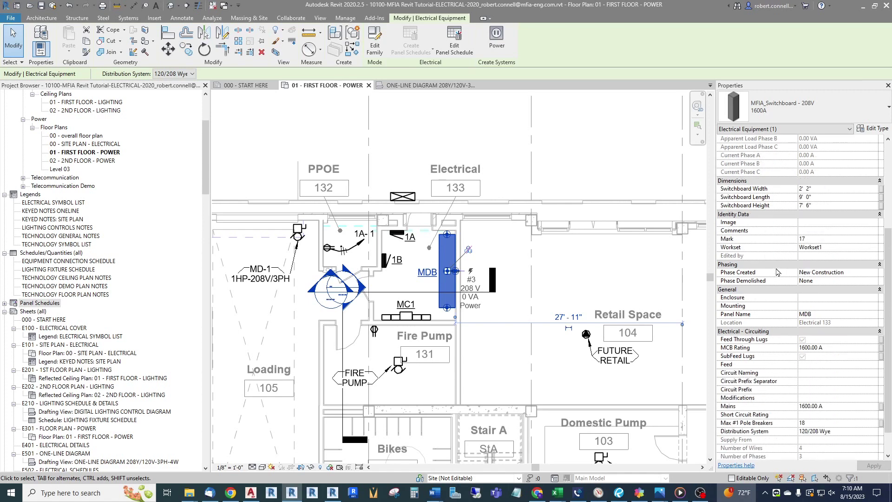
scroll(774, 216, "down", 1)
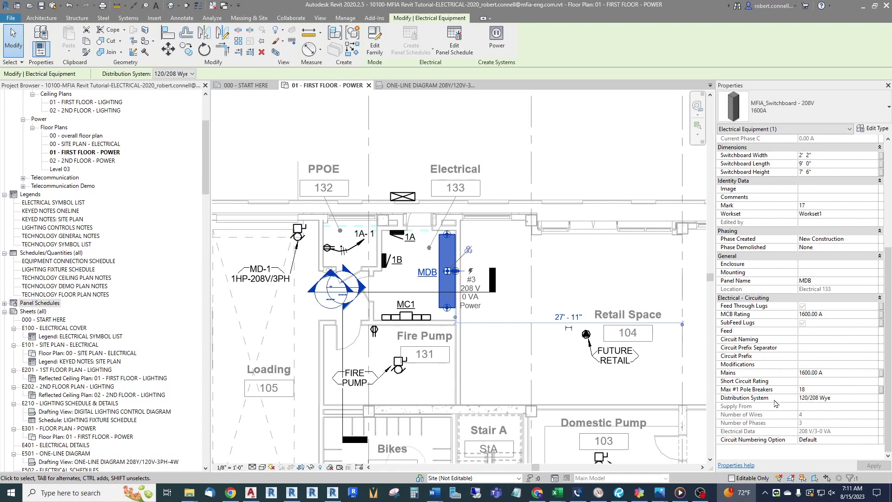
left_click(874, 399)
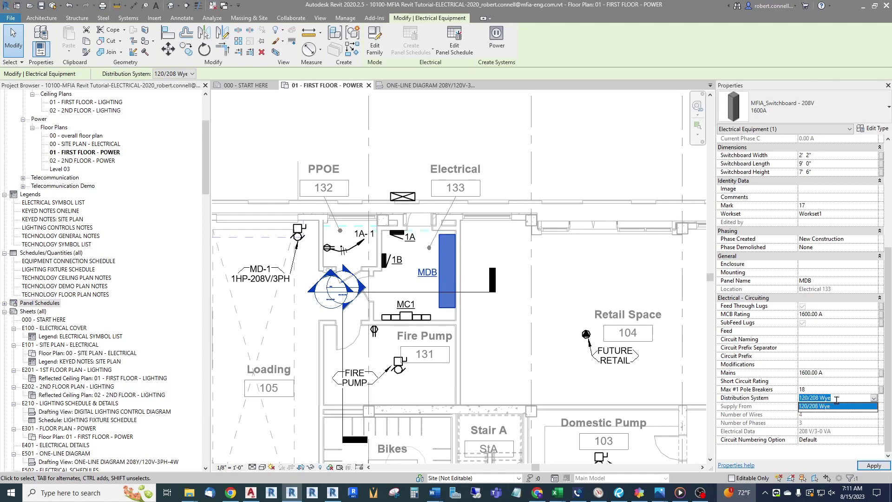
left_click(862, 399)
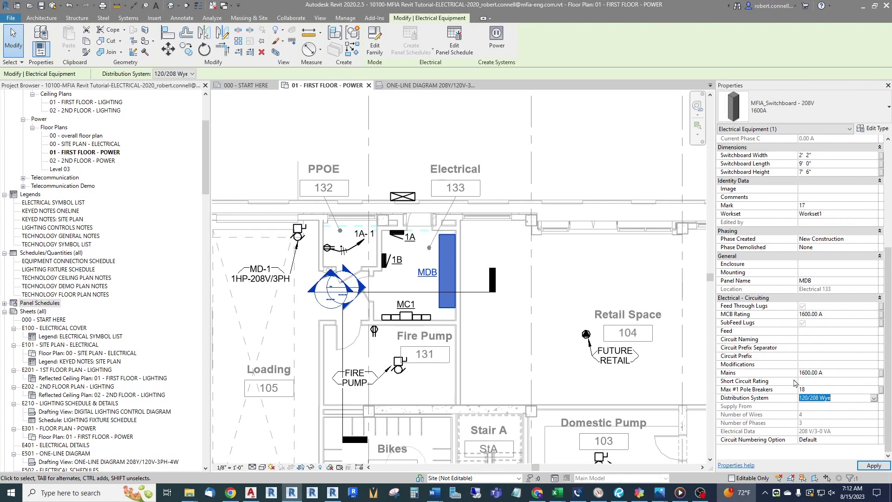
left_click(822, 401)
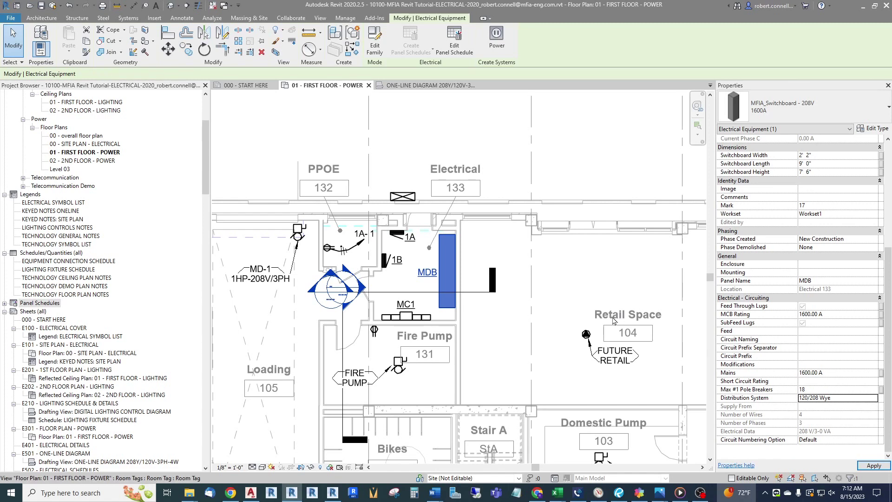
- Check the Distribution System property of meter center MC1 and panelboards 1A and 1B in the electrical room
left_click(407, 317)
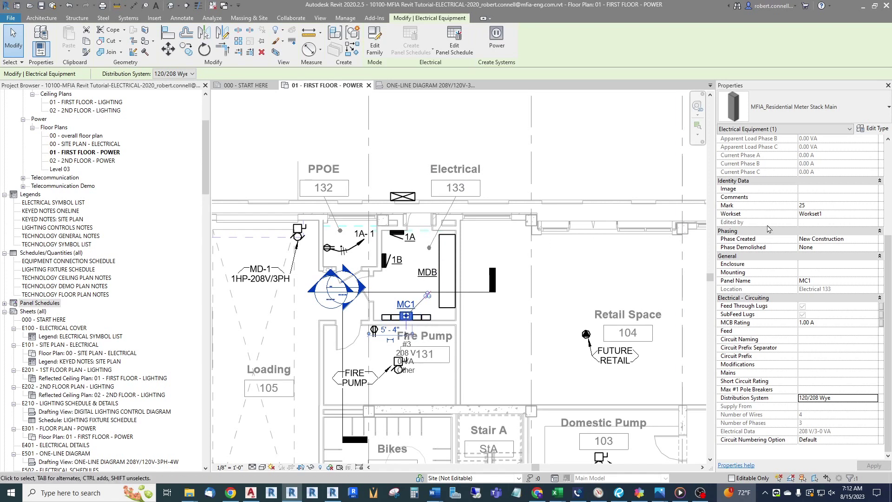
left_click(405, 283)
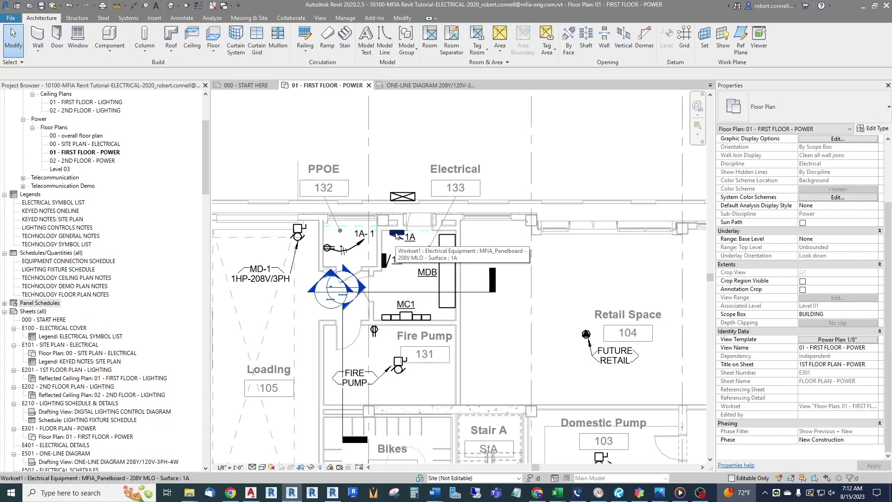
left_click(396, 235)
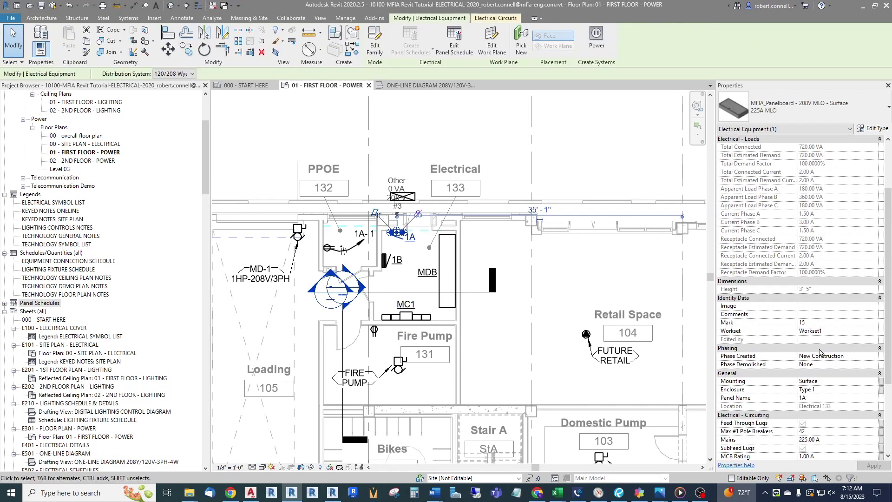
scroll(819, 405, "down", 5)
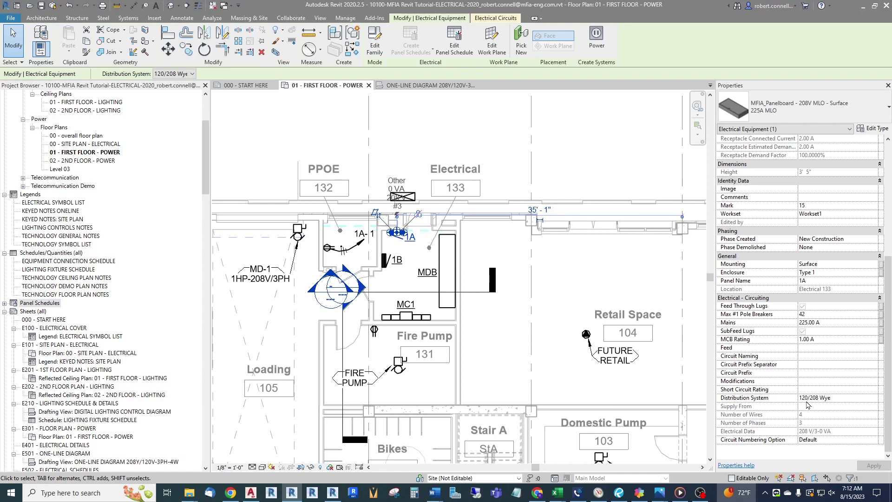
left_click(384, 260)
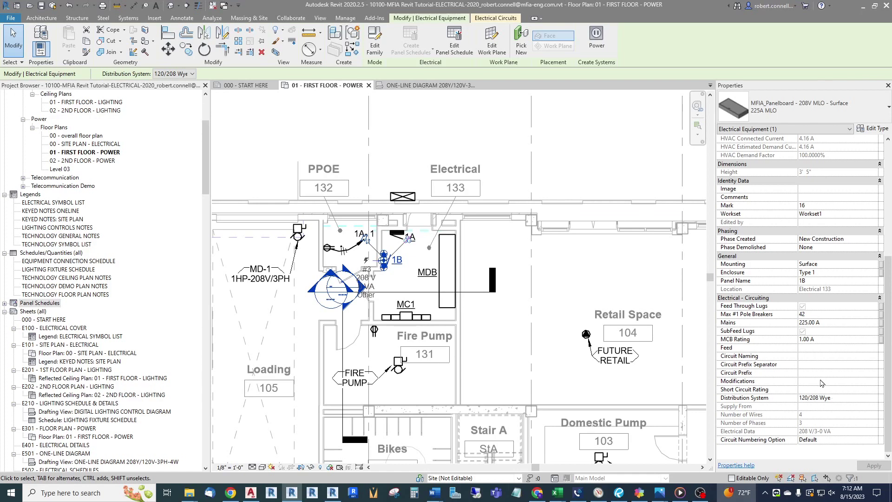
key("Escape")
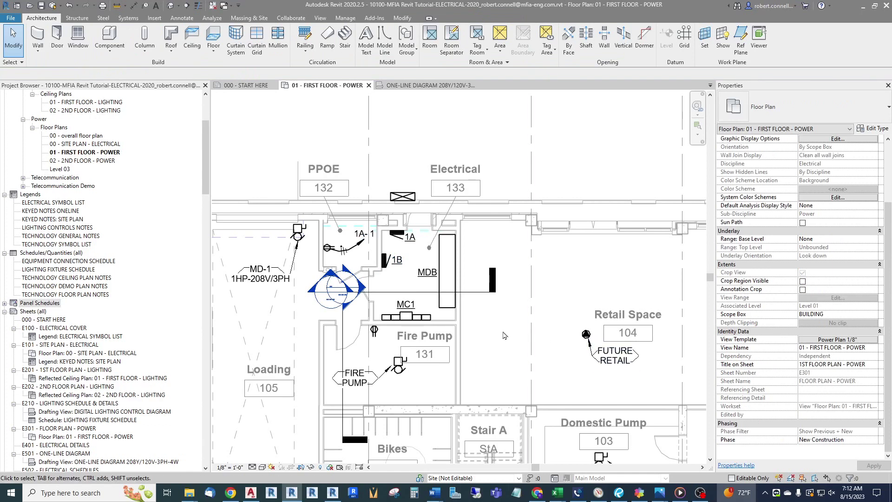
- Create a power circuit for panelboard 1A and connect it to switchboard MDB, keeping the Breaker connection type
scroll(481, 324, "up", 2)
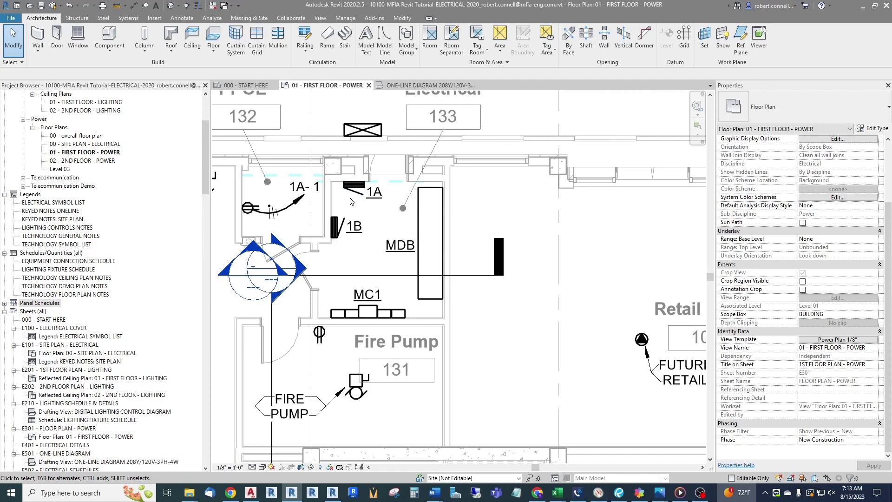
left_click(352, 189)
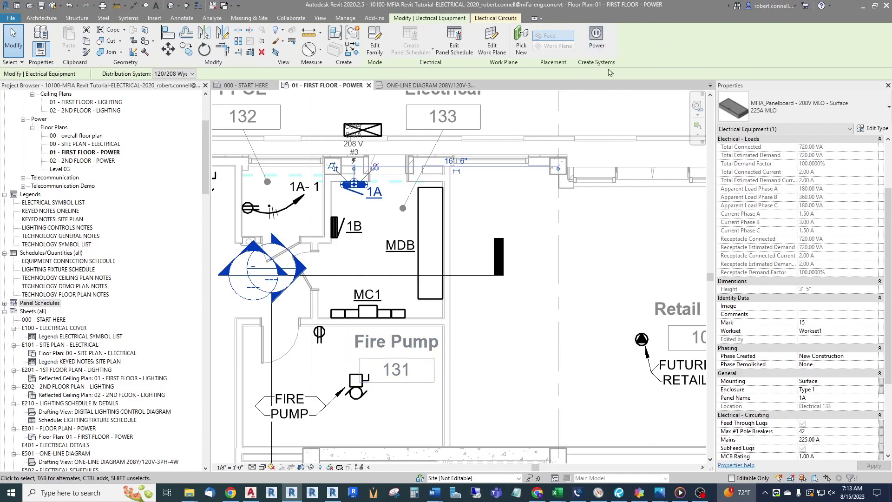
left_click(601, 41)
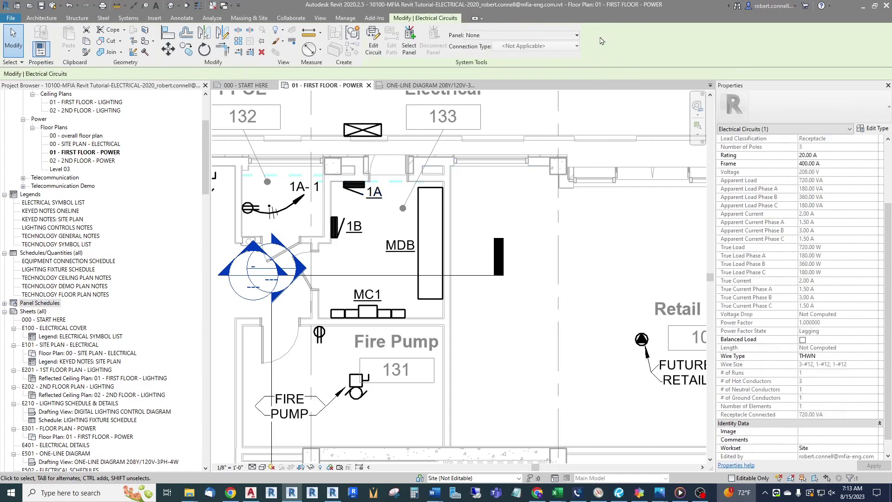
left_click(492, 36)
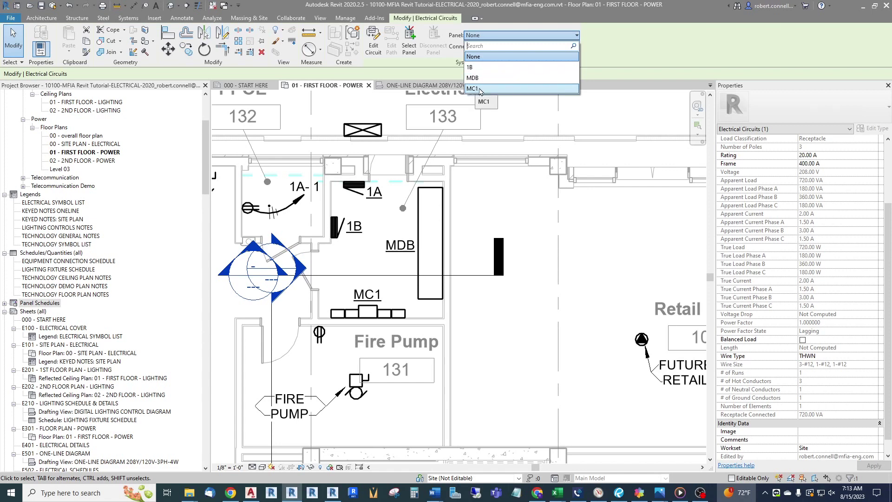
left_click(498, 36)
left_click(506, 37)
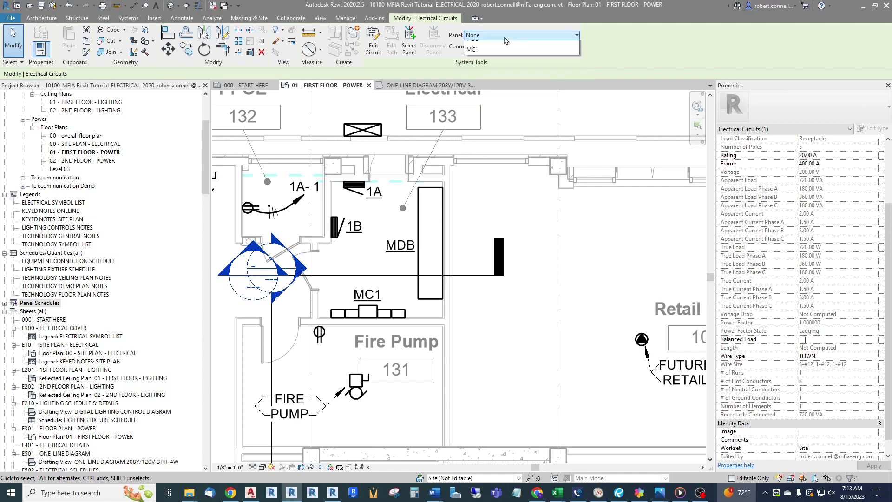
left_click(412, 41)
left_click(412, 40)
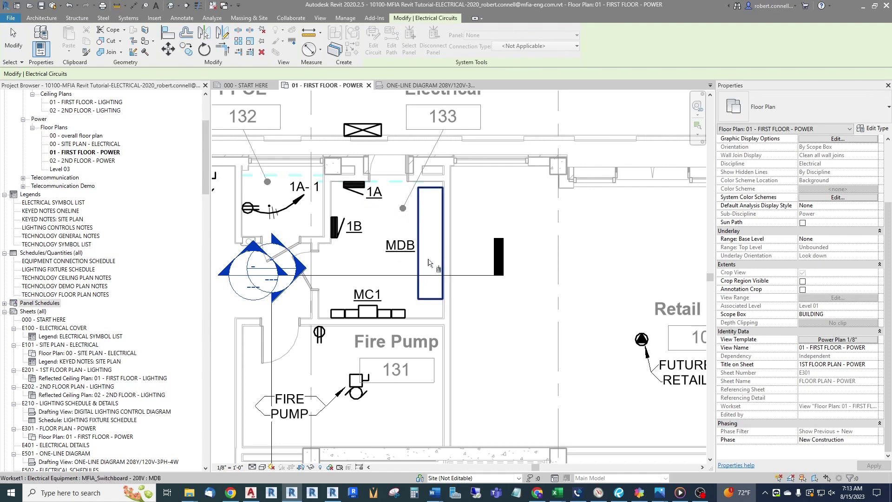
left_click(428, 233)
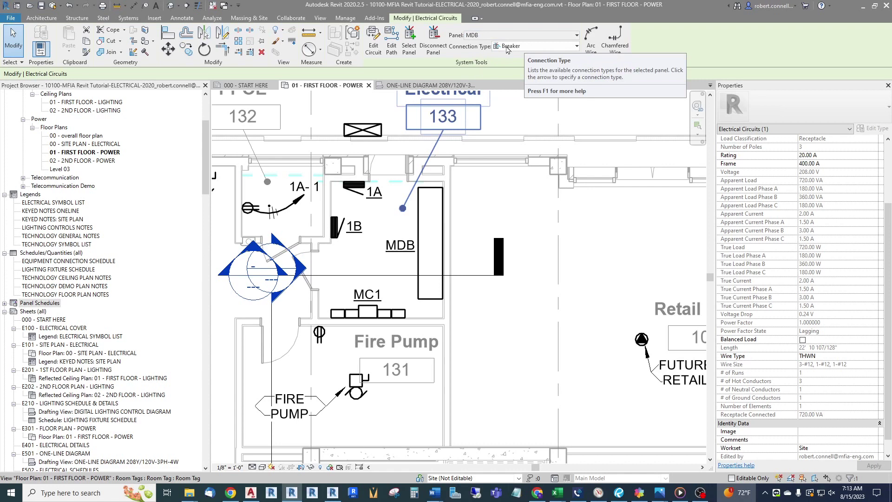
left_click(556, 47)
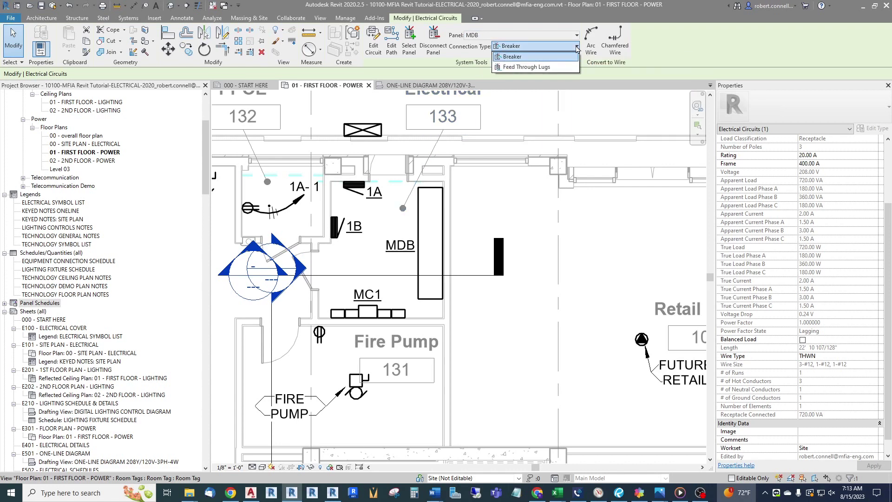
left_click(569, 49)
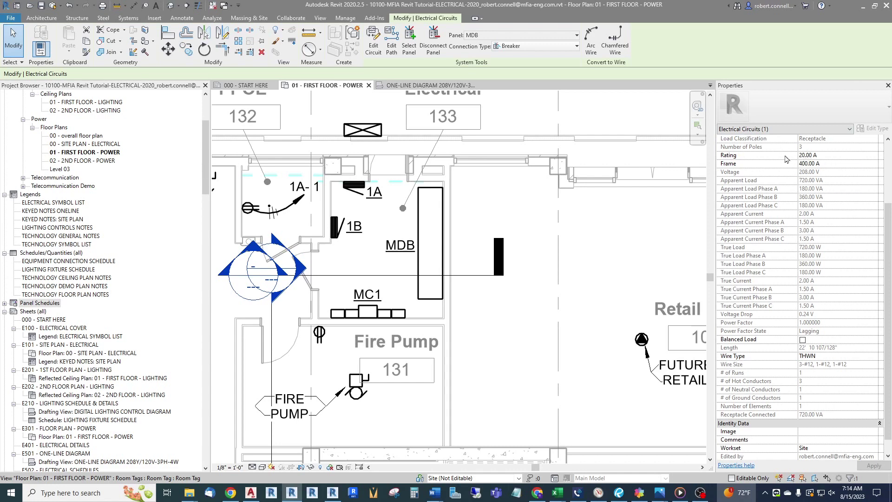
- Set the panelboard 1A circuit's rating to 200 A and its load name to PANEL 1A
left_click(828, 157)
type("200")
key("Return")
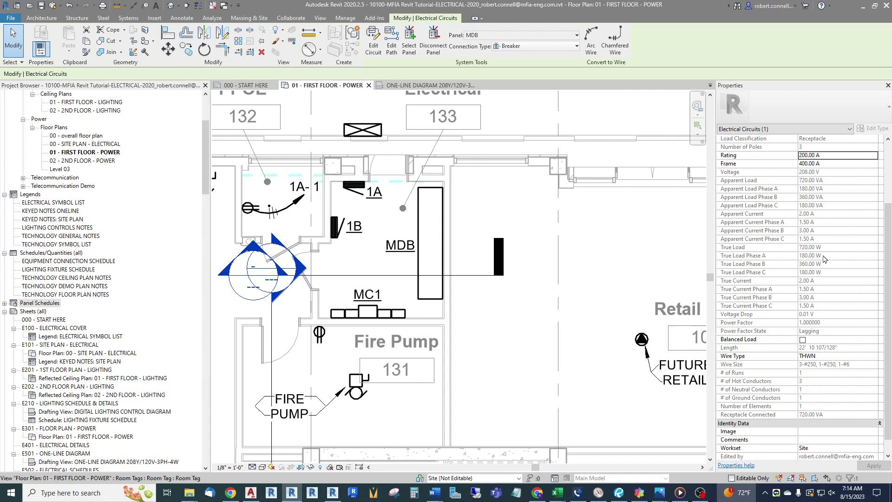
scroll(817, 403, "down", 1)
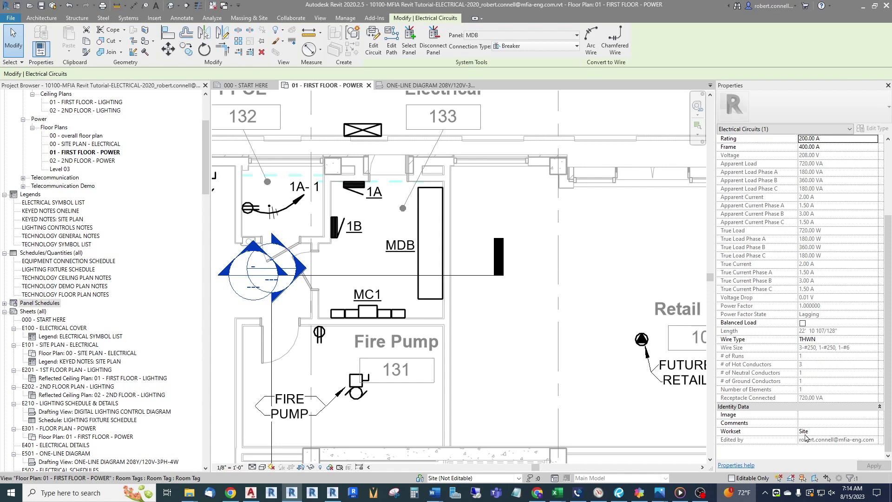
scroll(821, 307, "up", 5)
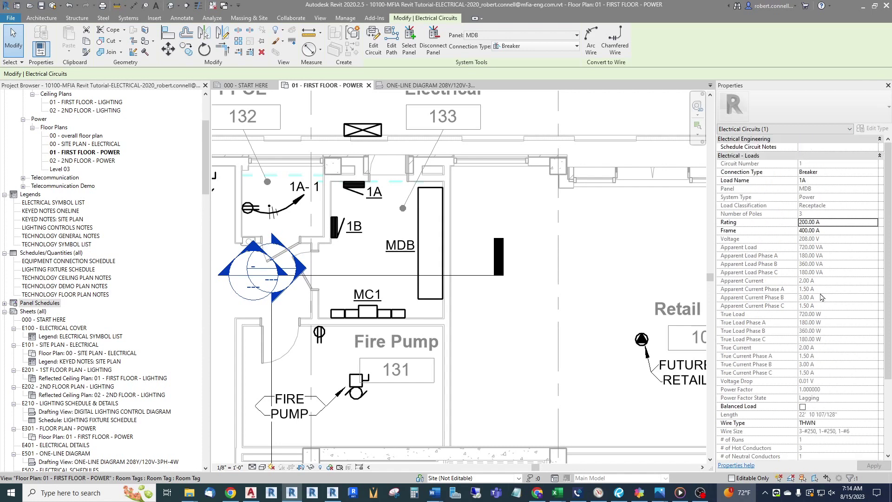
left_click(813, 181)
type("PAN1A")
key("Return")
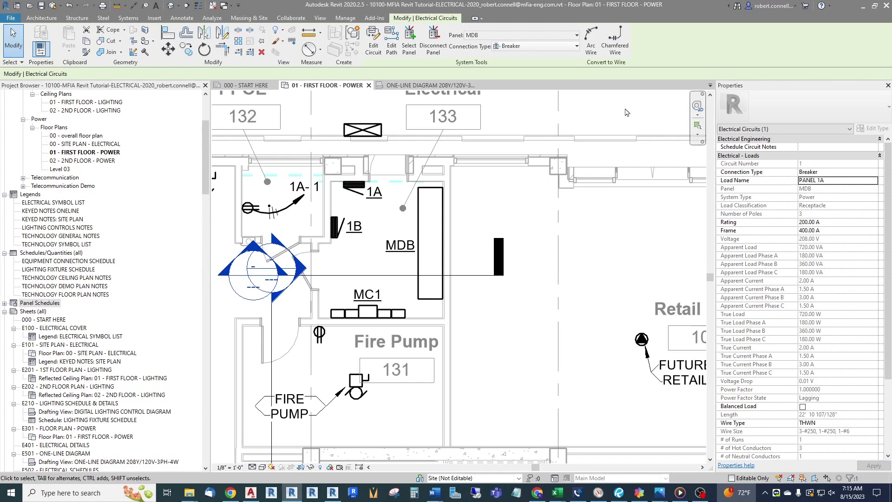
- Try converting the panelboard 1A circuit to an arc wire and remove the wire again
left_click(591, 45)
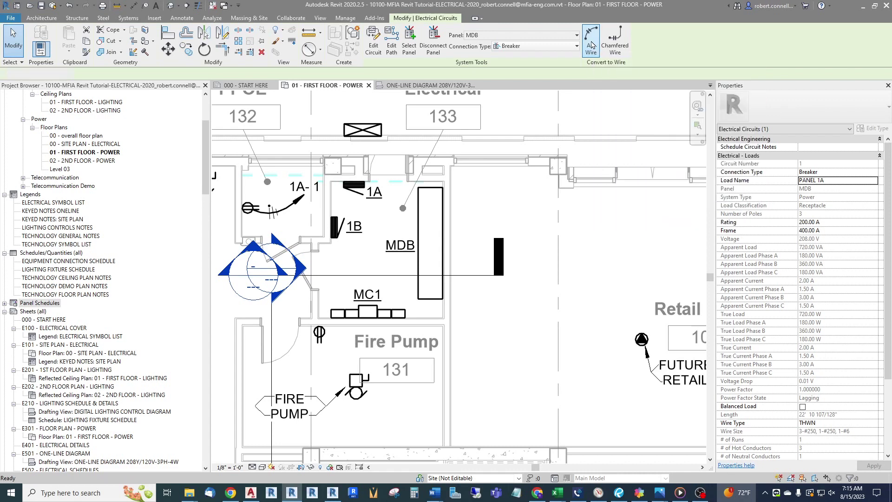
scroll(390, 181, "up", 2)
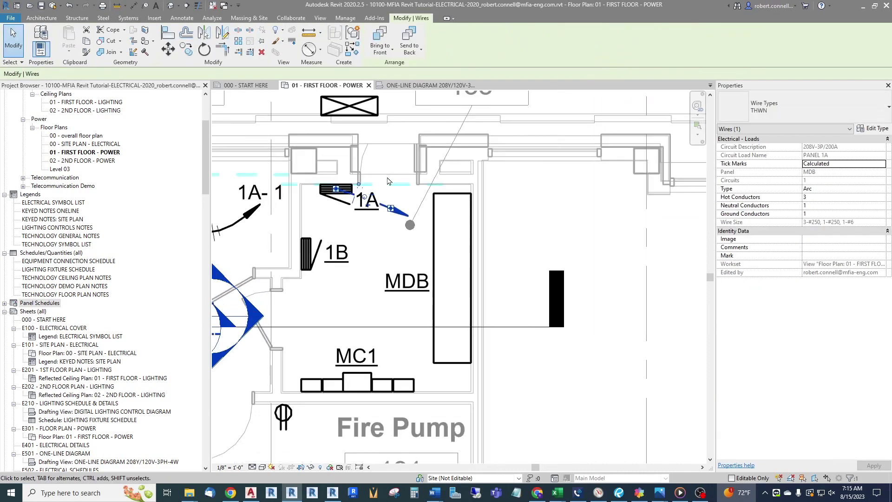
key("Escape")
left_click(392, 214)
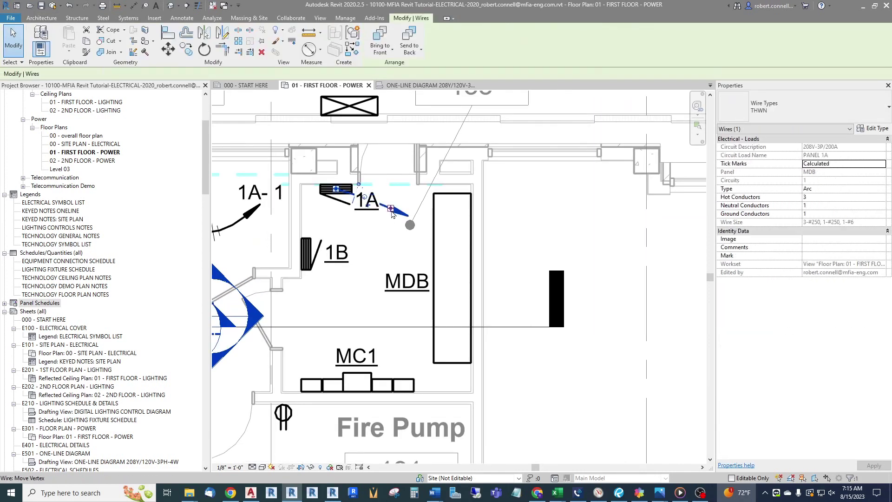
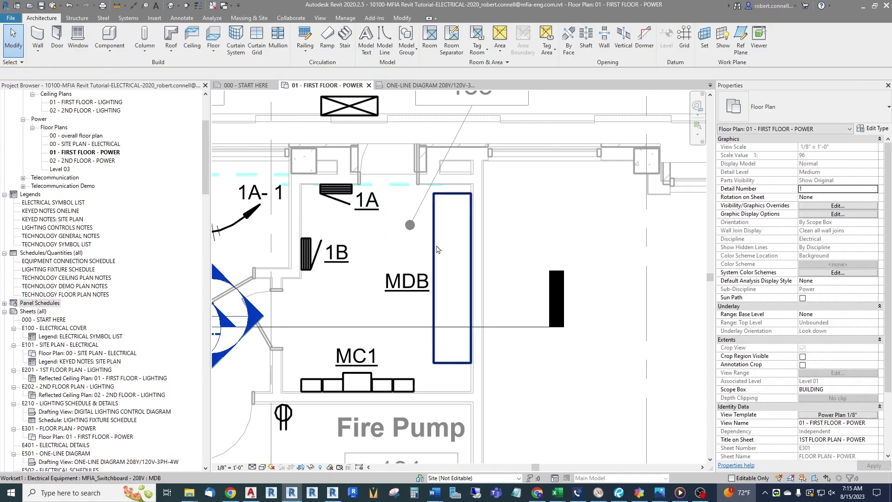
- Check which equipment is offered in Create Panel Schedules and close the dialog without creating any schedule
scroll(414, 262, "down", 2)
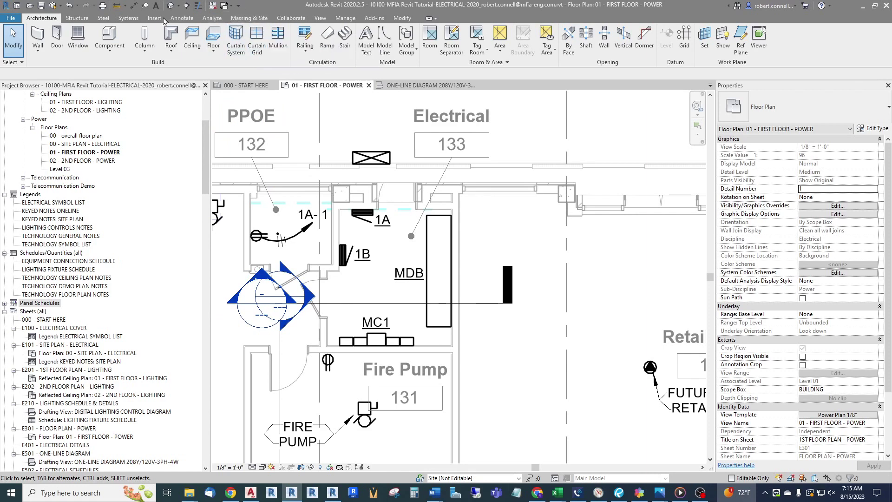
left_click(210, 18)
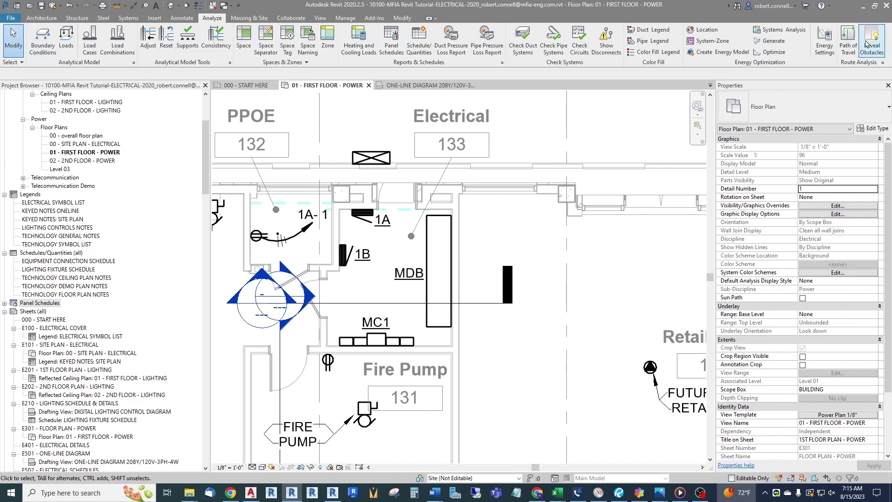
left_click(390, 41)
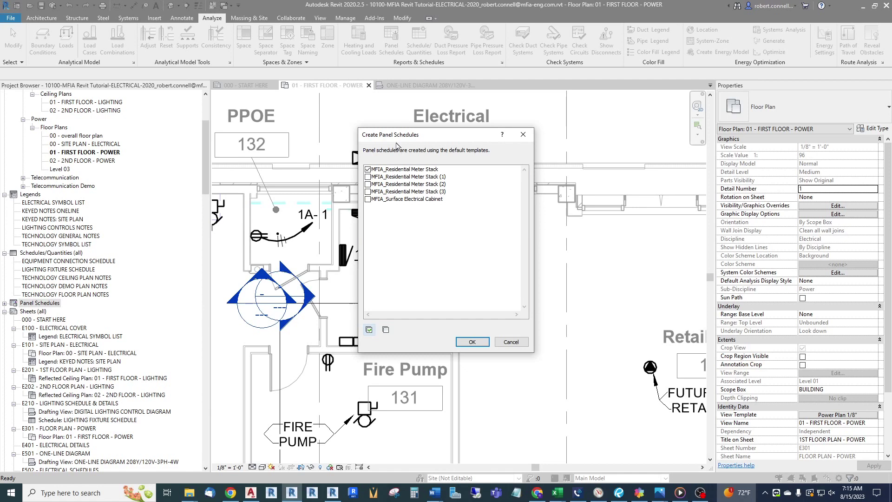
mouse_move(399, 138)
left_mouse_down()
mouse_move(415, 139)
mouse_move(407, 139)
left_mouse_up()
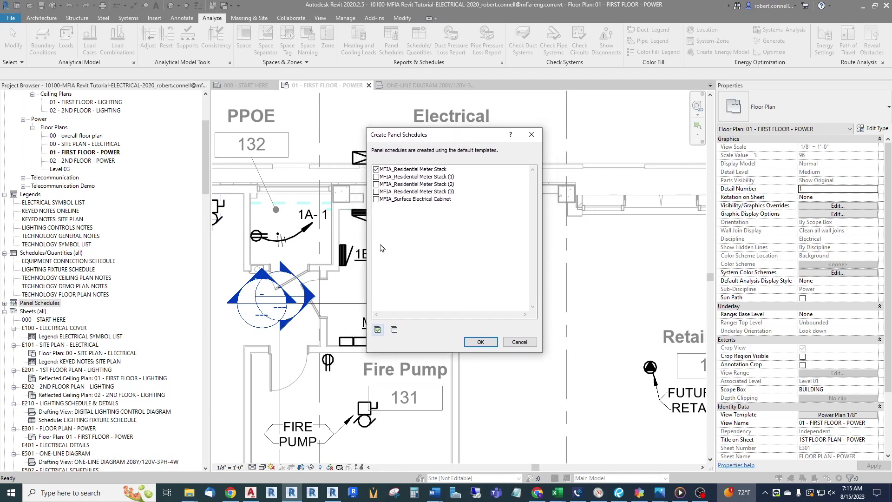
left_click(376, 170)
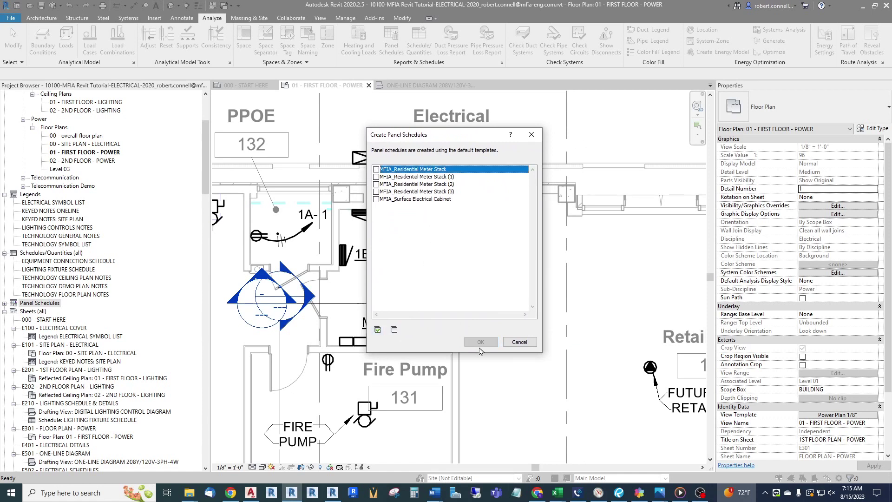
left_click(531, 135)
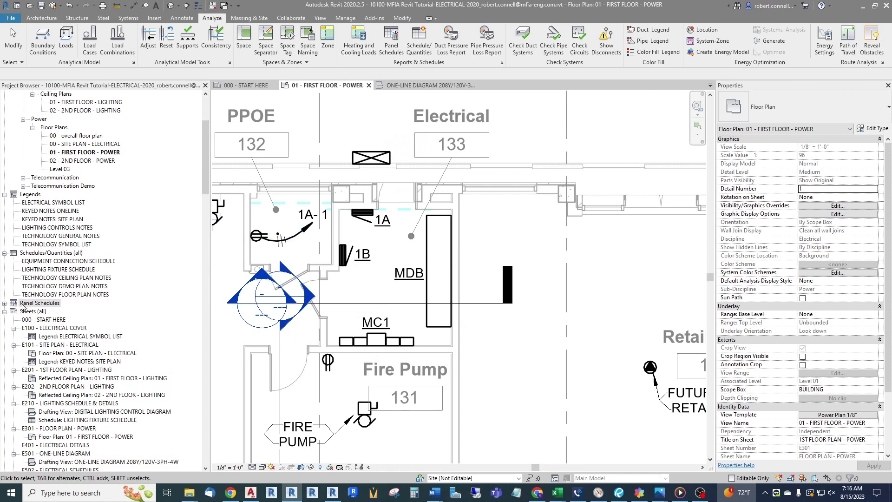
- Open the MDB panel schedule and examine its circuit list and load totals
left_click(4, 302)
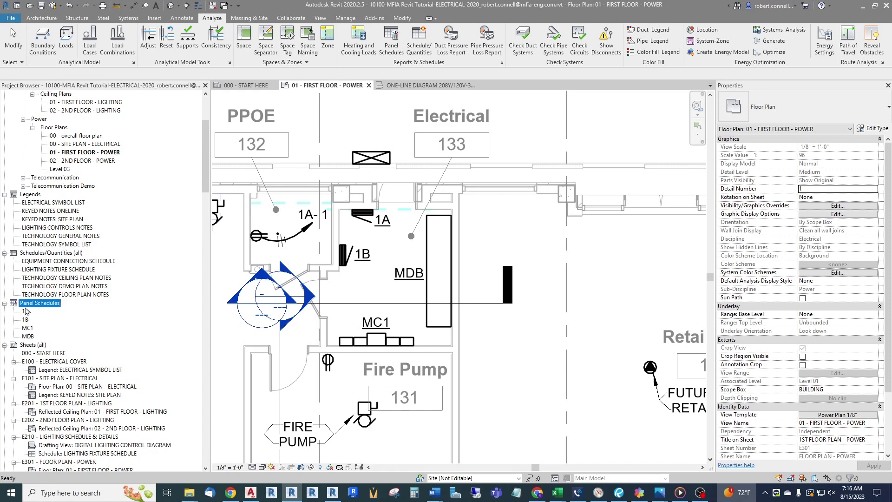
double_click(27, 336)
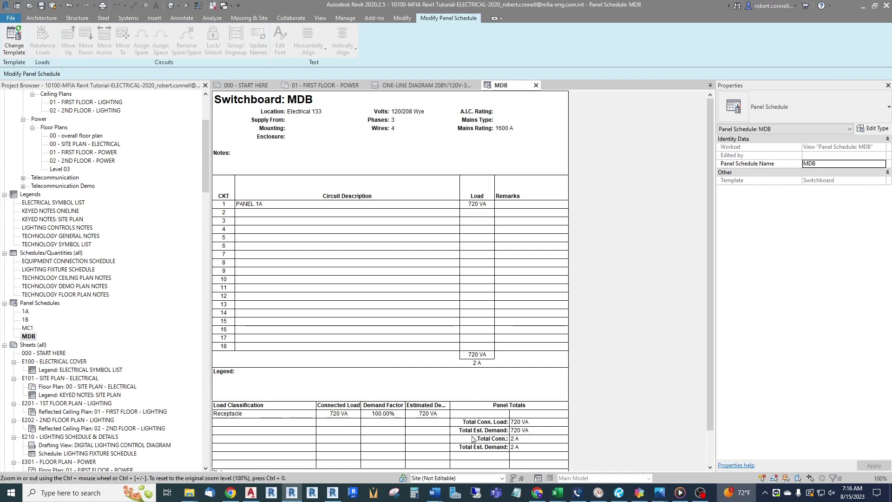
scroll(497, 429, "down", 1)
scroll(497, 423, "up", 1)
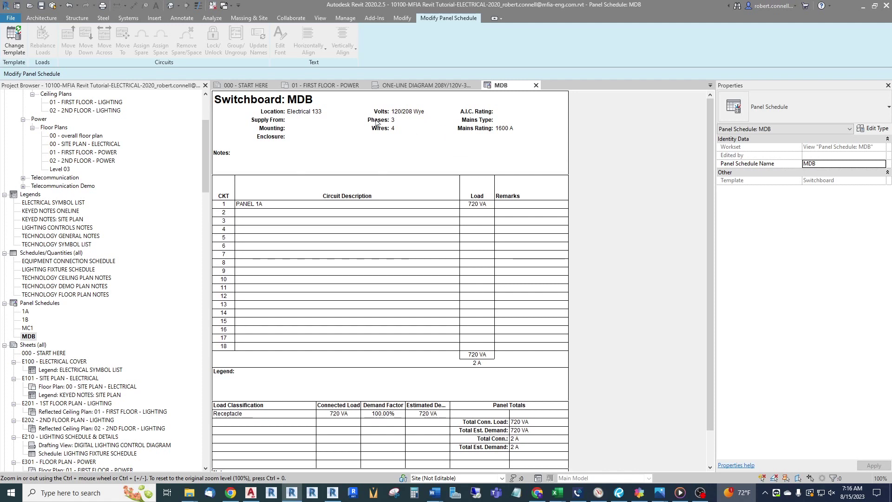
- Return to the 01 - FIRST FLOOR - POWER plan and create a power circuit connecting panelboard 1B to MDB
left_click(323, 85)
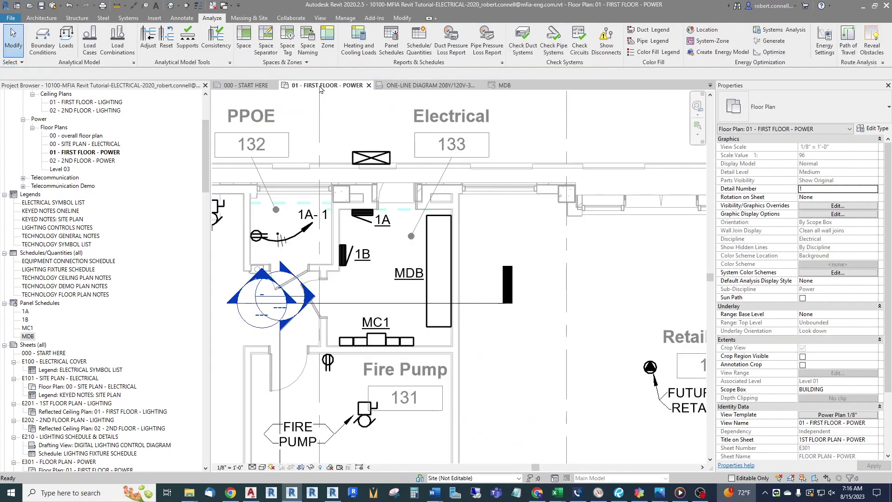
left_click(343, 256)
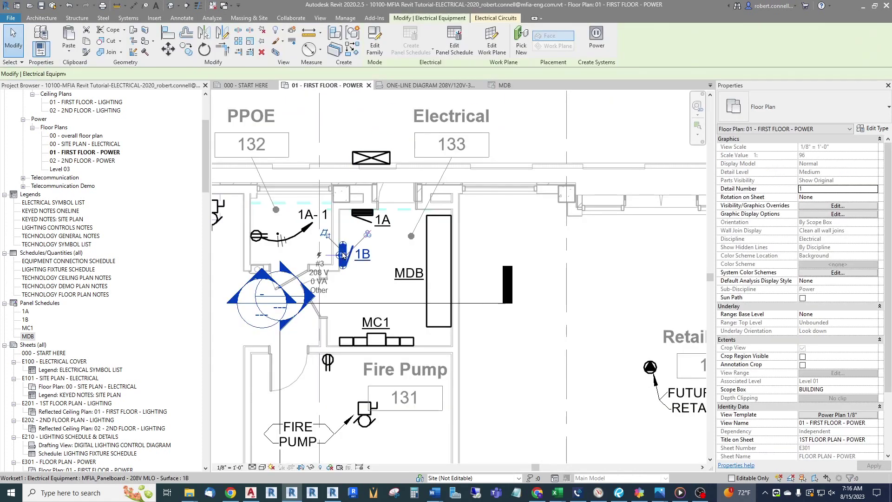
left_click(597, 43)
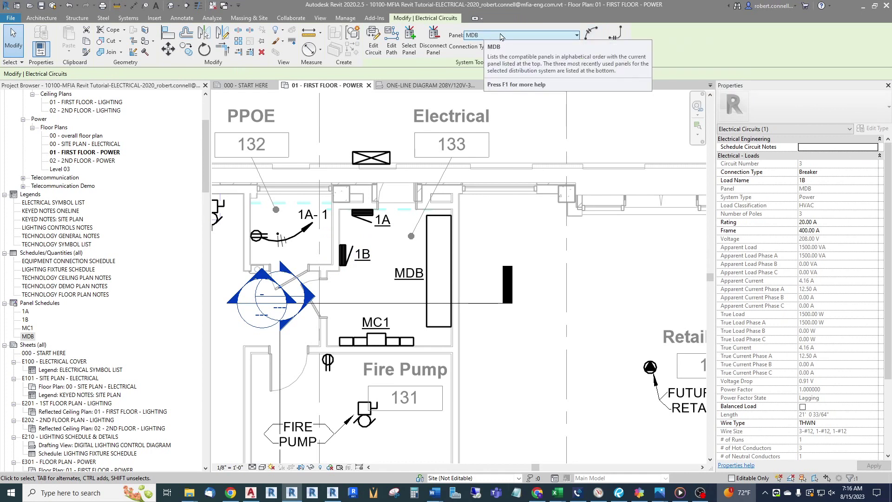
- Set the panelboard 1B circuit's load name to PANEL 1B and its rating to 200 A
left_click(811, 181)
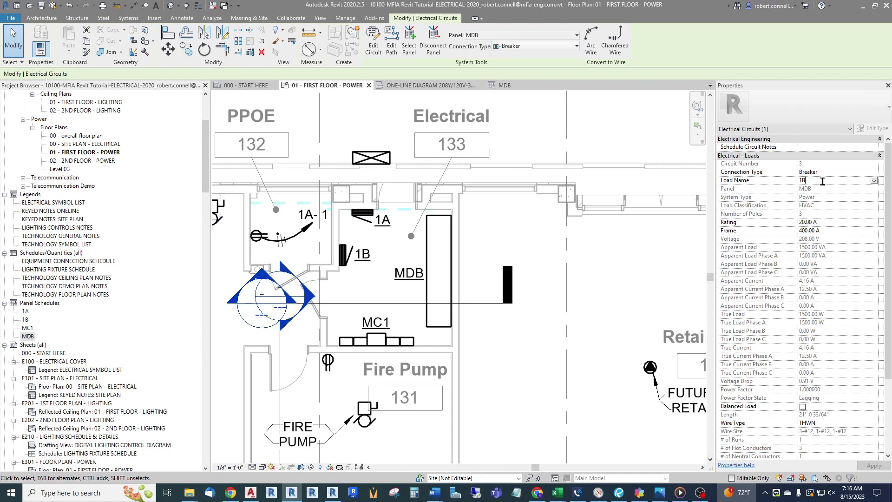
type("PANEL")
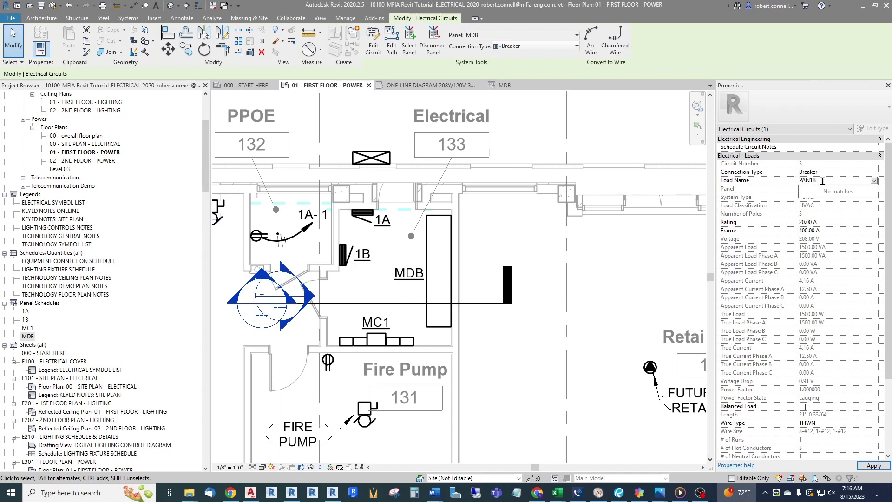
key("Return")
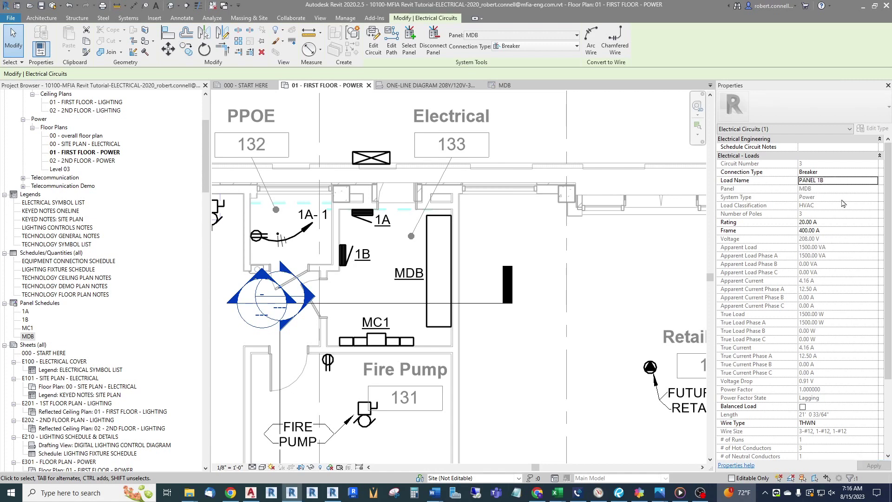
left_click(833, 224)
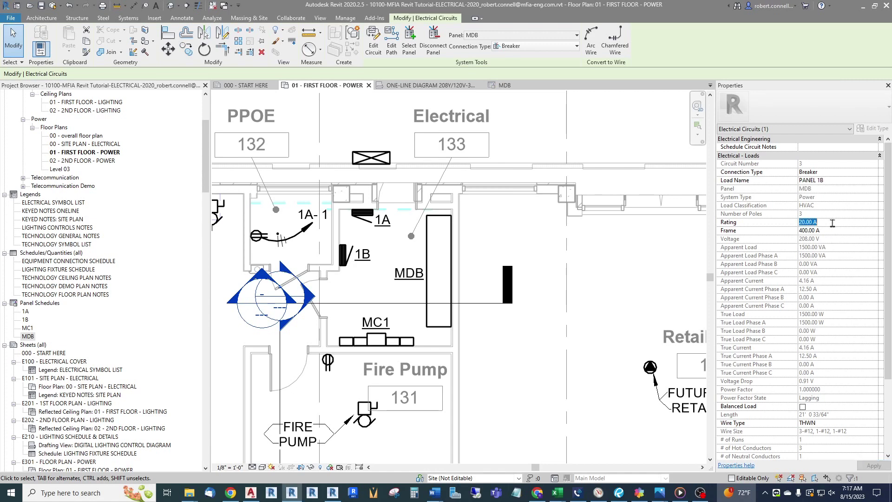
type("200")
key("Return")
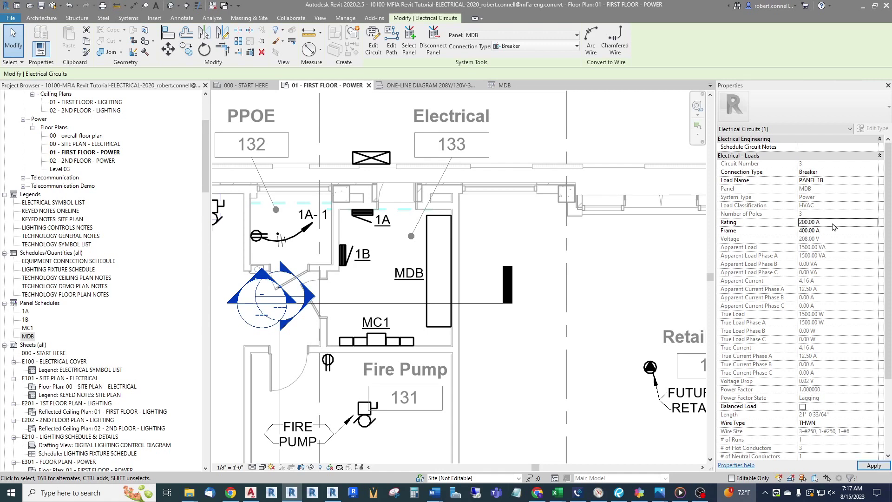
left_click(865, 466)
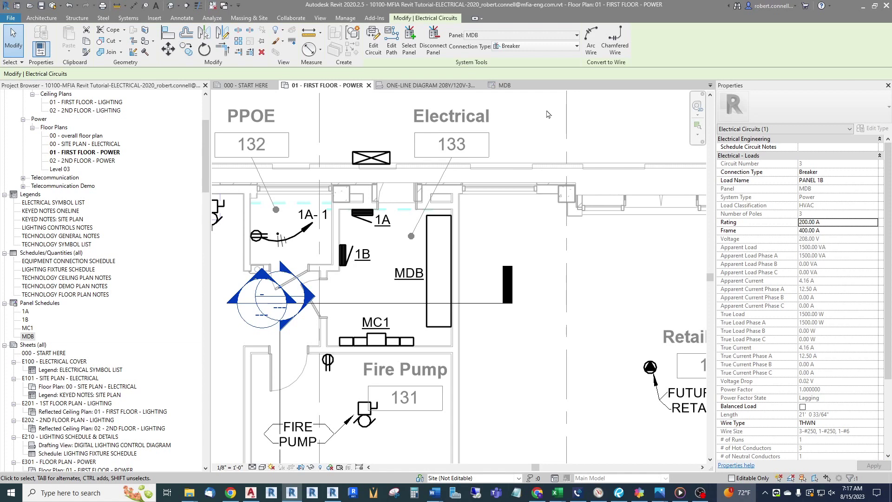
- Check the circuit list in the MDB panel schedule and return to the 01 - FIRST FLOOR - POWER plan
key("Escape")
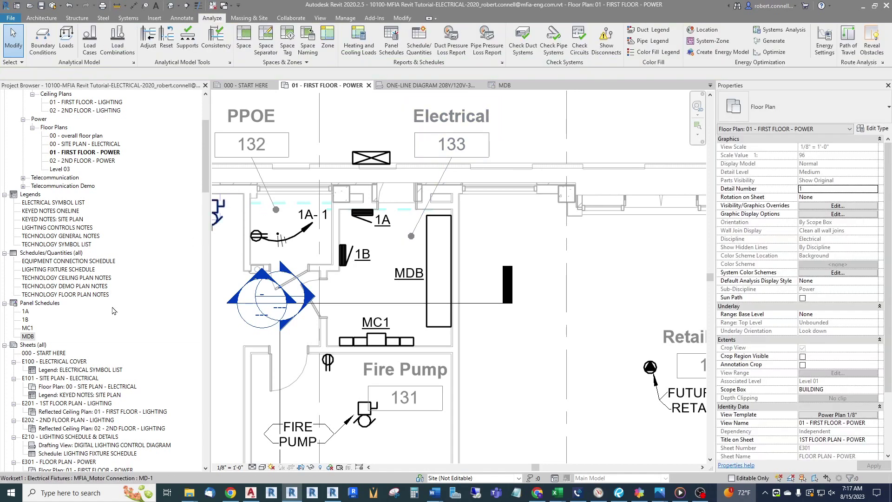
left_click(505, 86)
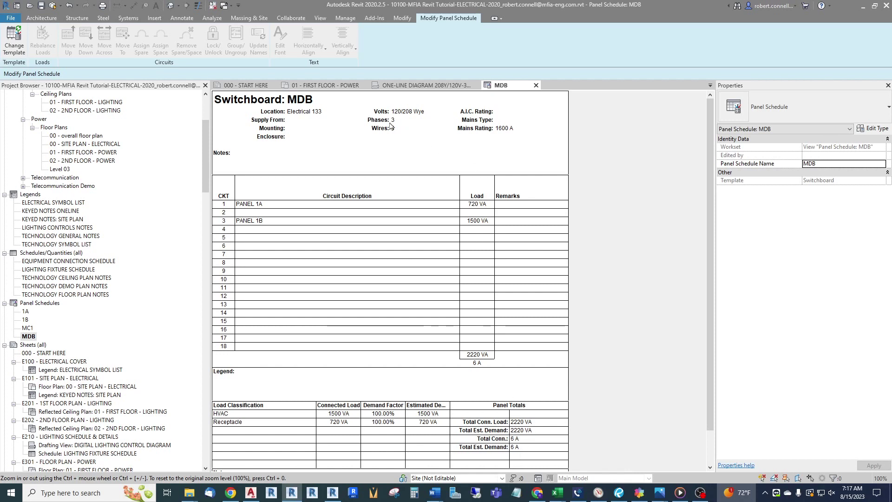
left_click(331, 89)
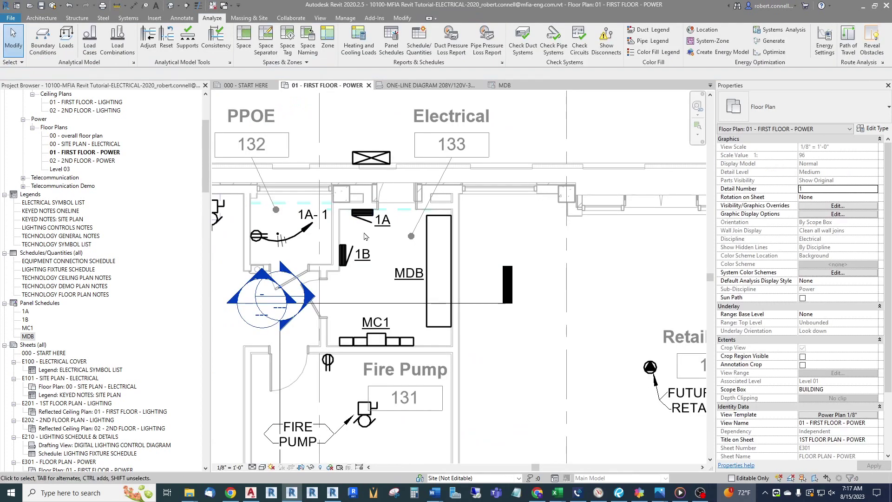
- Create a power circuit connecting meter center MC1 to MDB and set its rating to 400 A
left_click(378, 340)
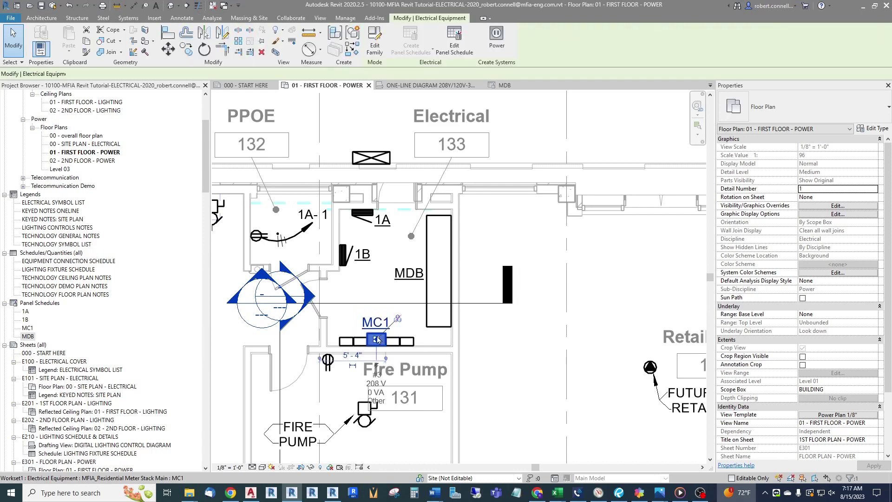
left_click(495, 42)
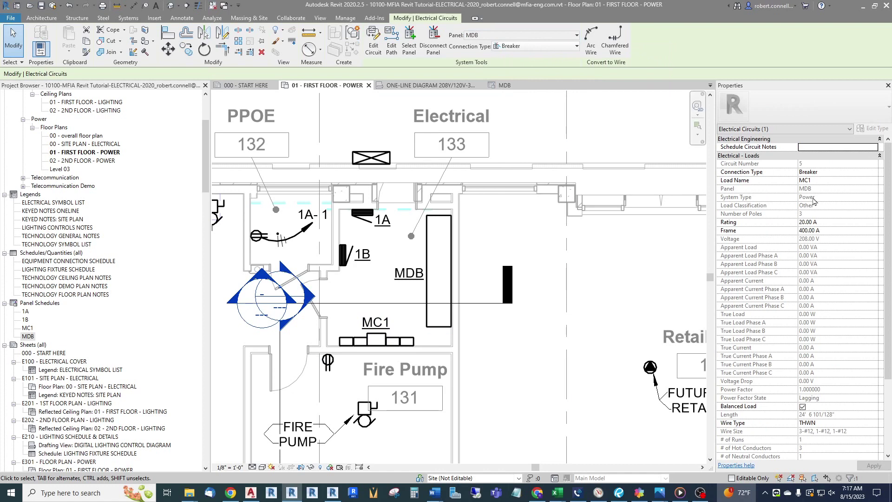
left_click(833, 223)
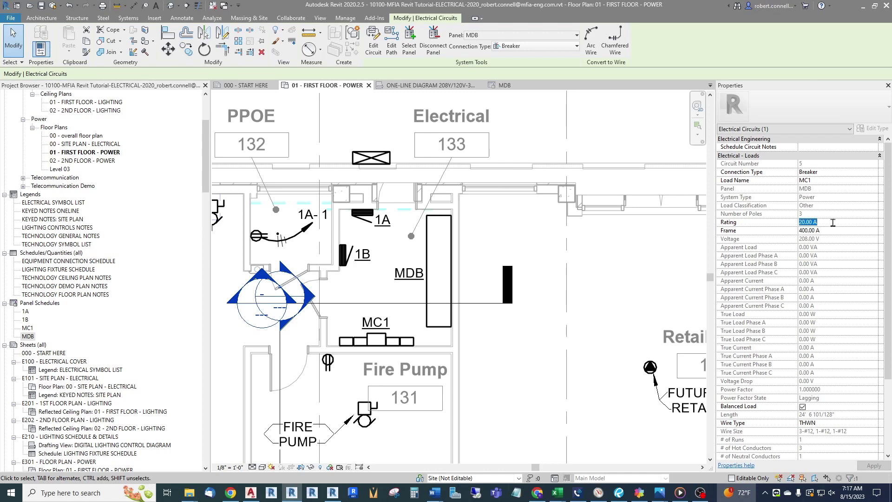
type("400")
key("Return")
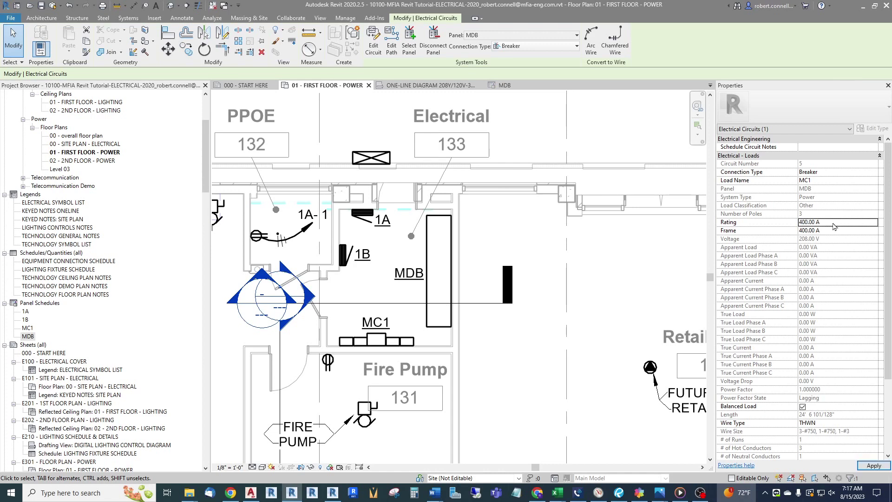
left_click(868, 466)
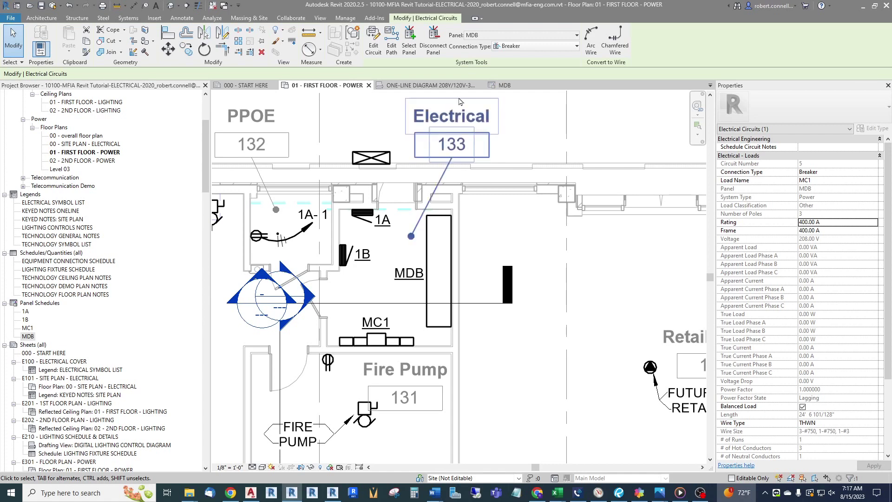
key("Escape")
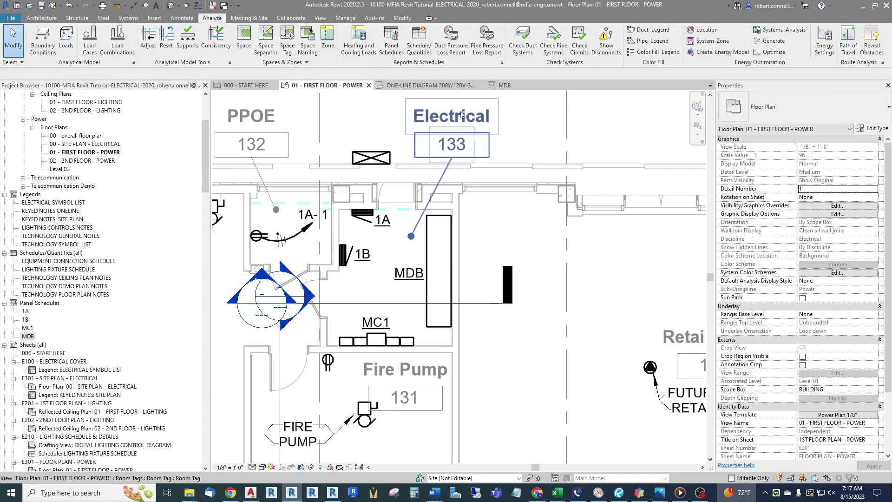
- Rename the MC1 circuit in the MDB panel schedule to METER CENTER MC1
left_click(505, 86)
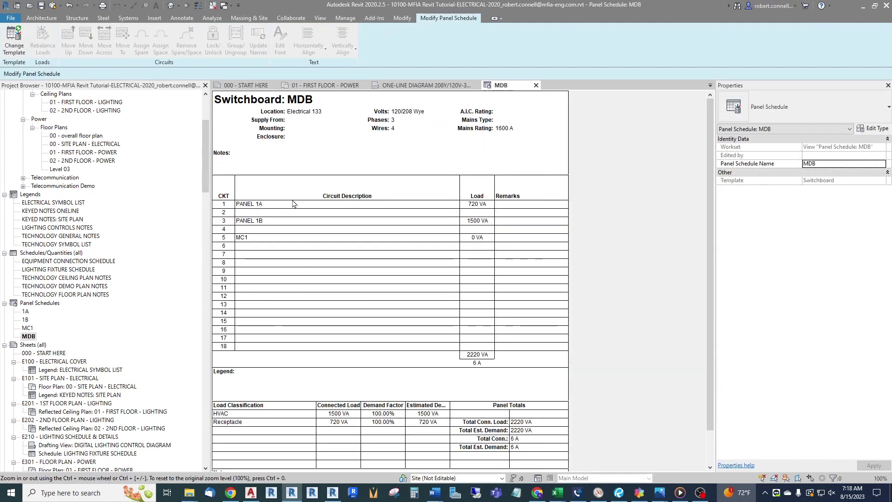
left_click(299, 237)
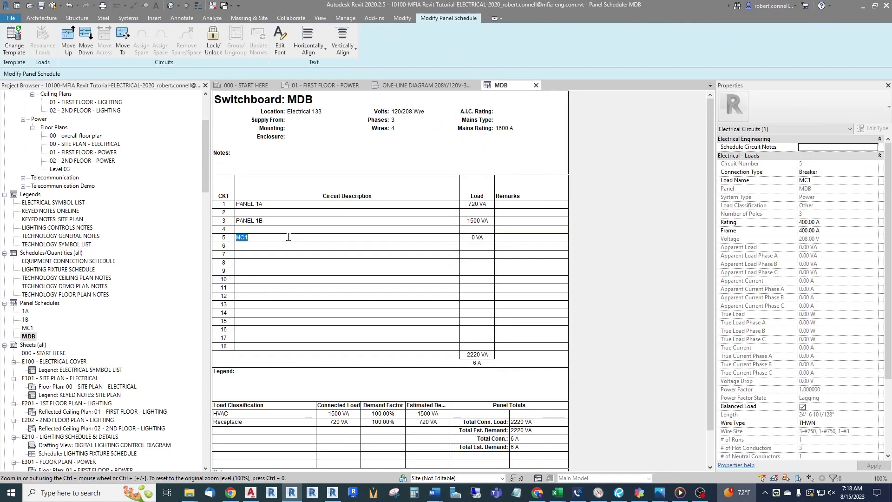
left_click(289, 238)
type("METER CENTER")
key("Return")
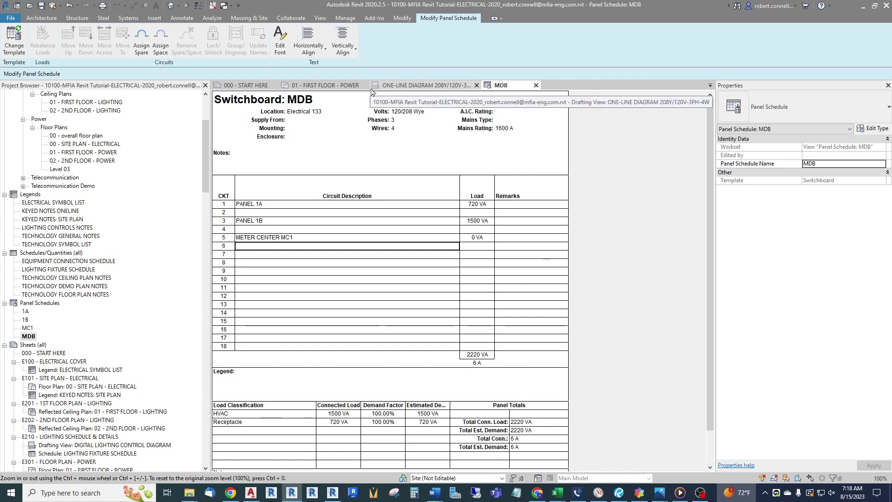
- Check the panels fed from MDB on the one-line diagram and return to the first-floor power plan
left_click(404, 86)
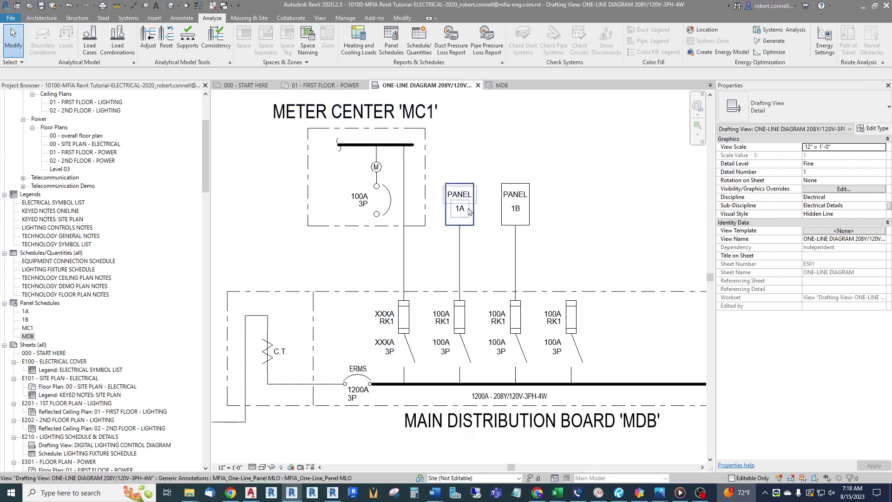
left_click(326, 85)
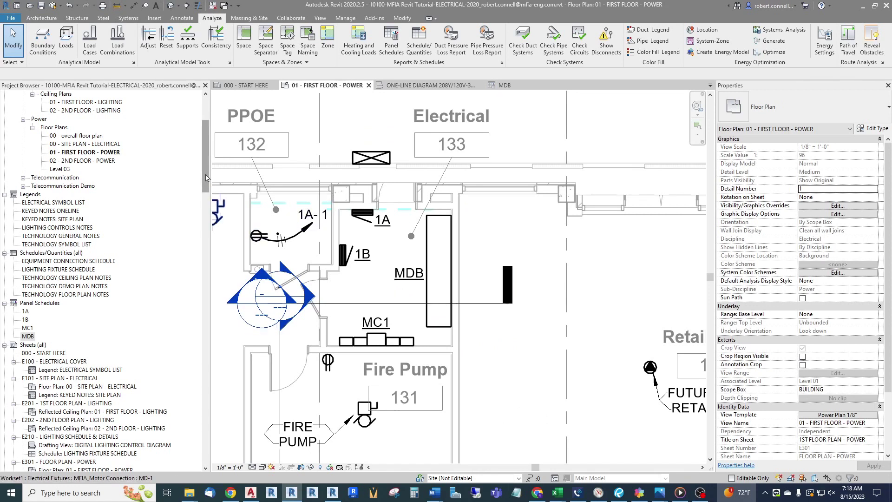
- List the sizes of the MFIA_Dry Type Transformer - 480-208Y120 family among the project's electrical equipment families
mouse_move(206, 178)
left_mouse_down()
mouse_move(200, 379)
mouse_move(212, 258)
mouse_move(204, 233)
mouse_move(7, 245)
left_mouse_up()
left_click(13, 237)
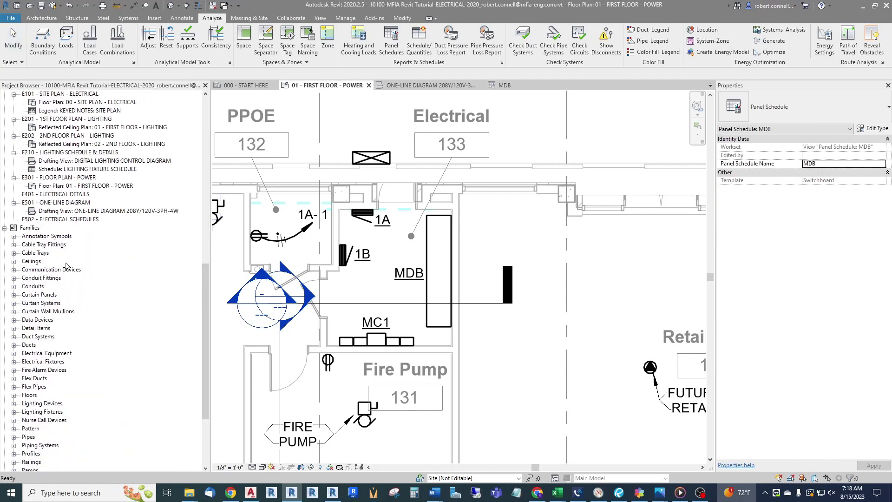
left_click_drag(208, 312, 208, 357)
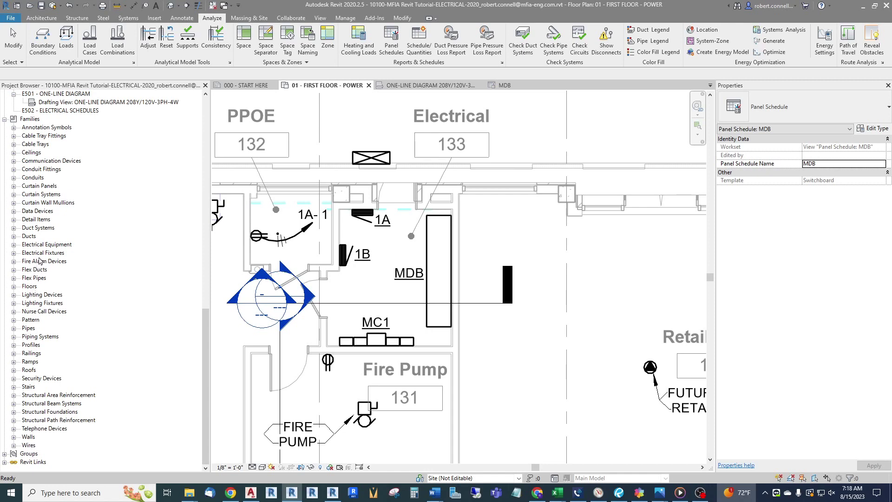
left_click(13, 245)
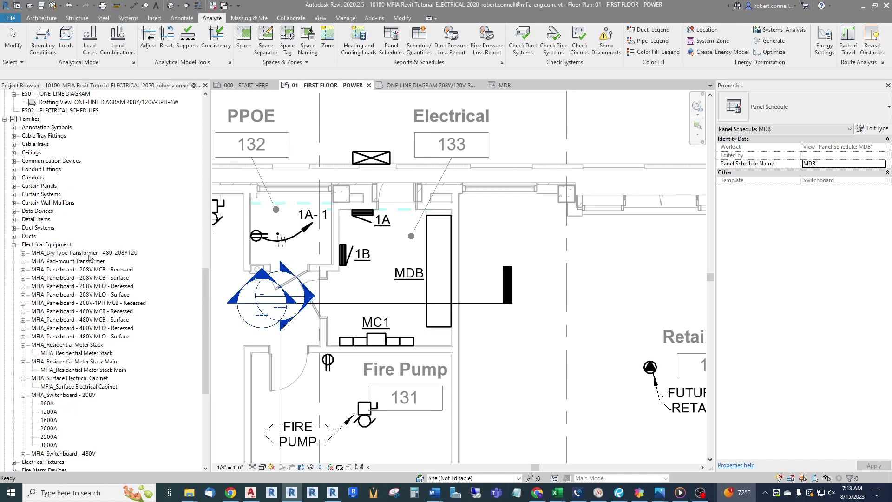
left_click(22, 253)
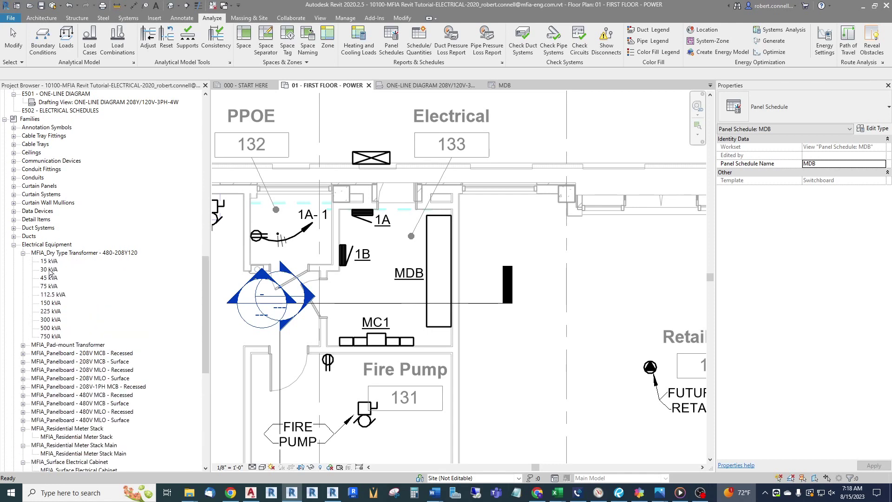
- Start placing the 75 kVA dry type transformer, make Workset1 the active workset, and cancel the placement
left_click_drag(44, 289, 366, 289)
scroll(366, 288, "up", 3)
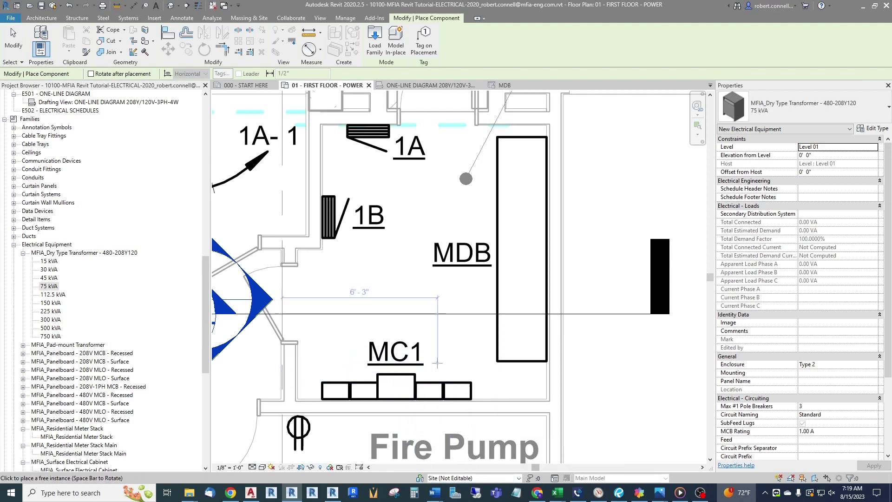
left_click(519, 478)
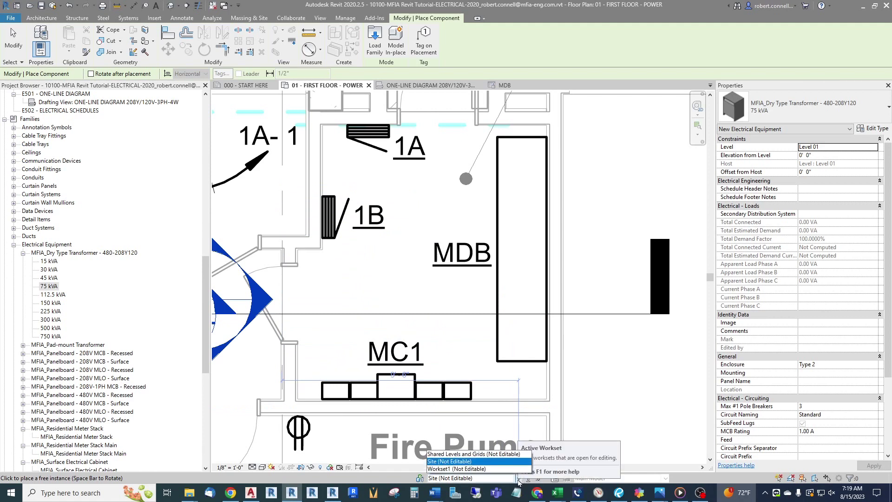
left_click(450, 470)
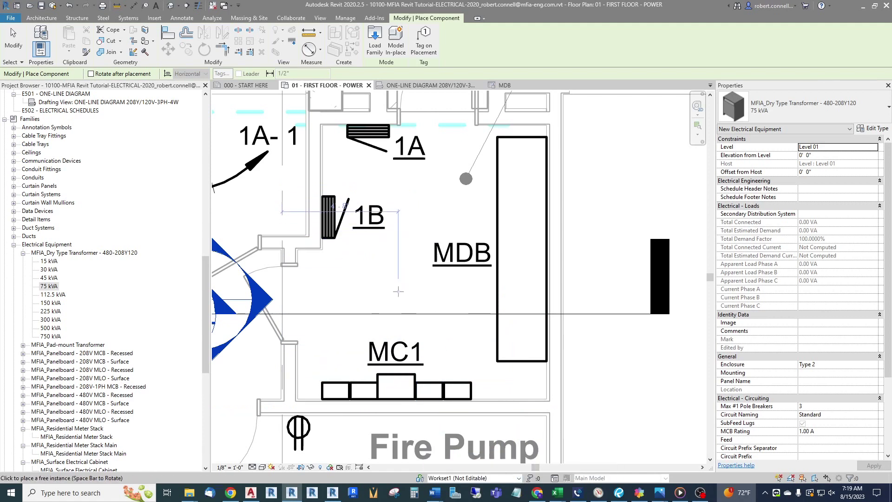
key("Escape")
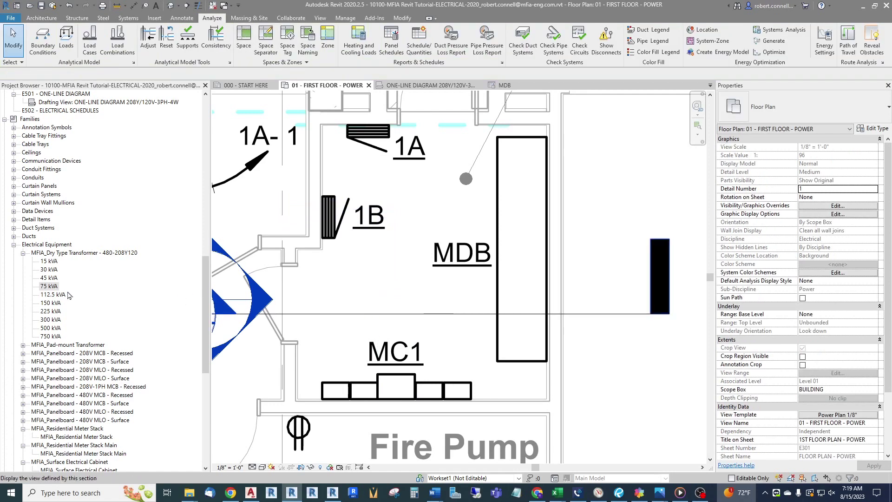
- Place a 75 kVA dry type transformer in Electrical 133 between panelboard 1B and MC1, about 4'-4" from the nearby vertical grid line
left_click_drag(47, 287, 355, 277)
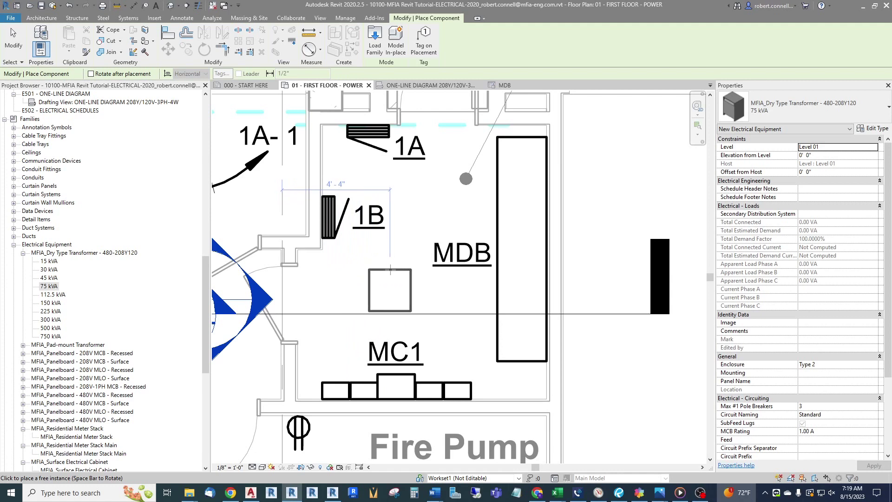
left_click(391, 269)
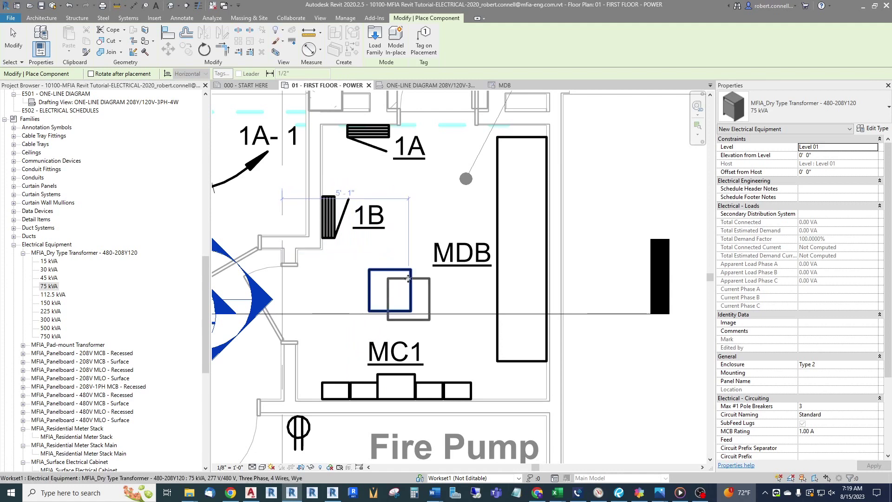
key("Escape")
key("Escape")
- Set the panel name of the 75 kVA transformer to TA
left_click(395, 285)
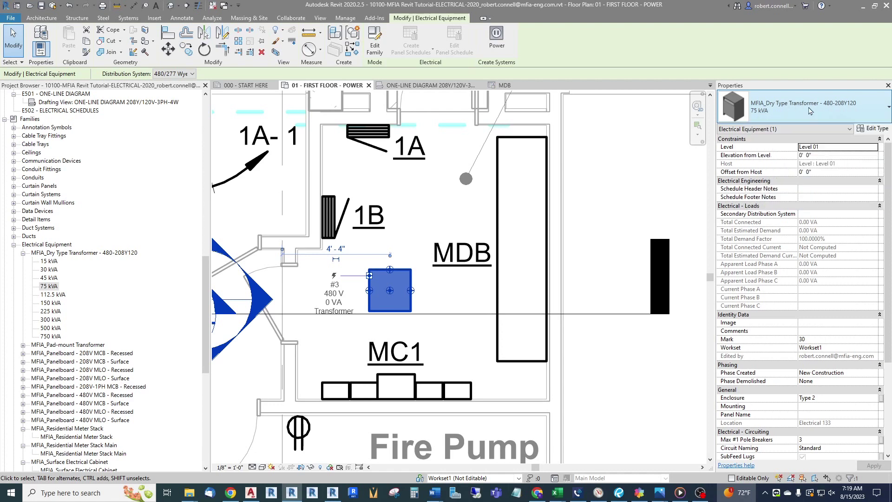
scroll(799, 214, "down", 5)
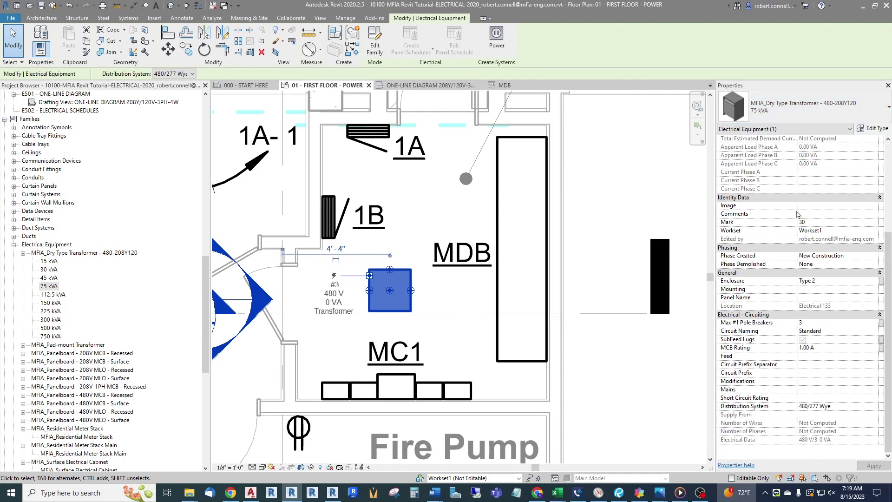
left_click(818, 297)
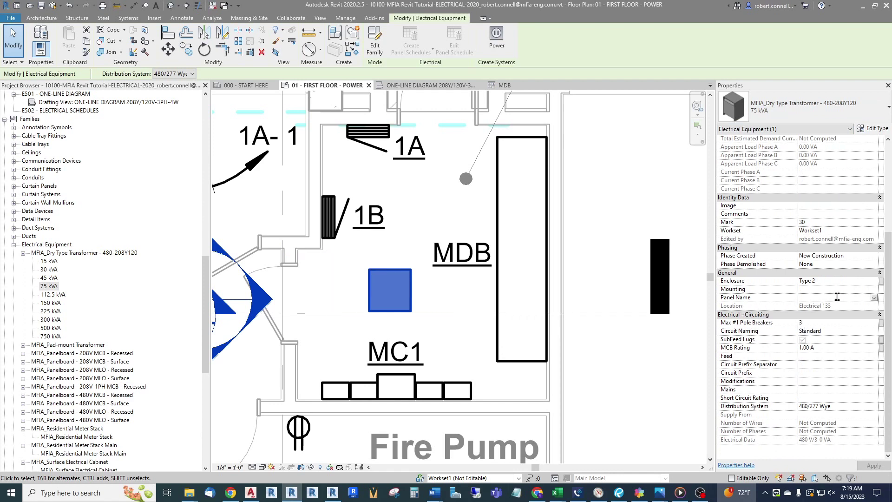
type("t")
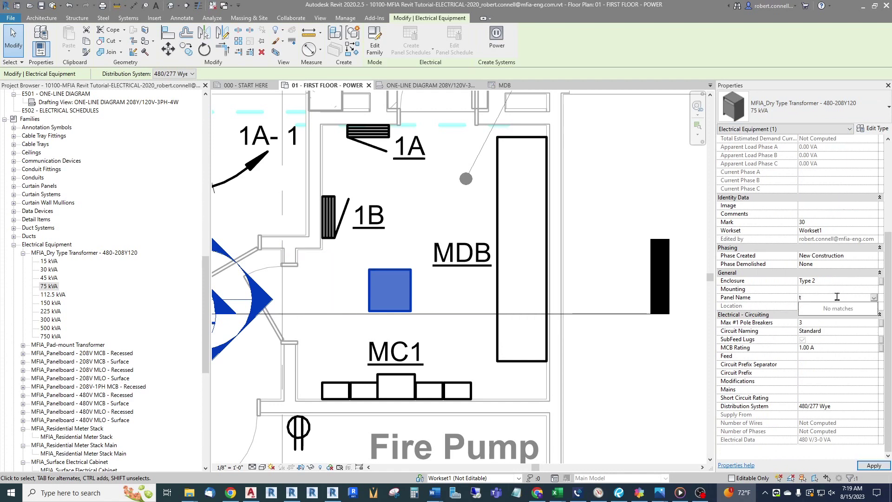
key("BackSpace")
type("TA")
key("Return")
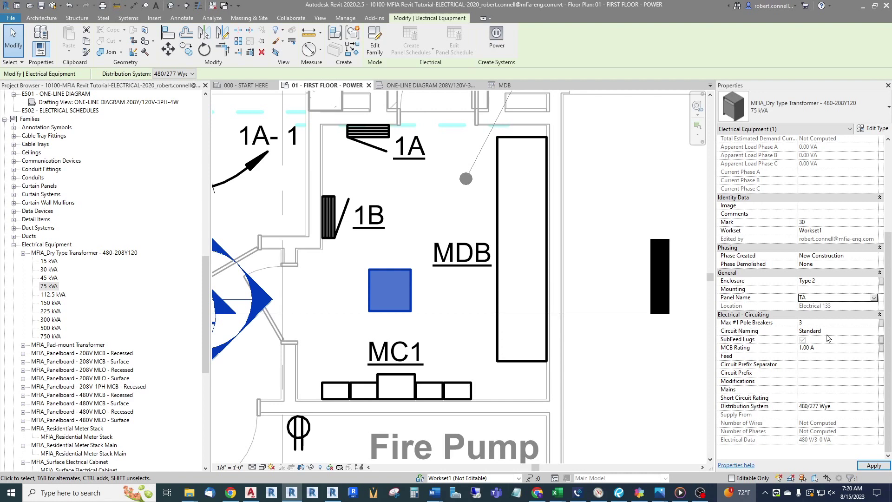
- Examine transformer TA's distribution system setting and its other load and circuiting properties
scroll(829, 344, "up", 1)
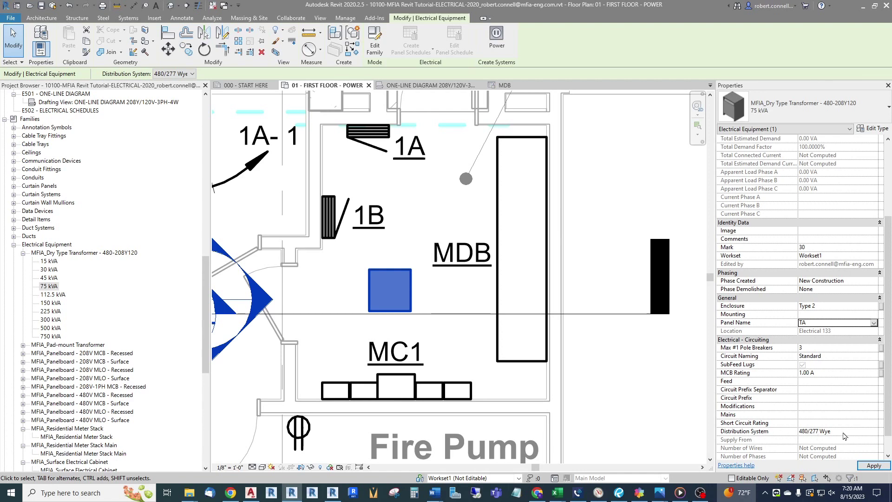
left_click(872, 433)
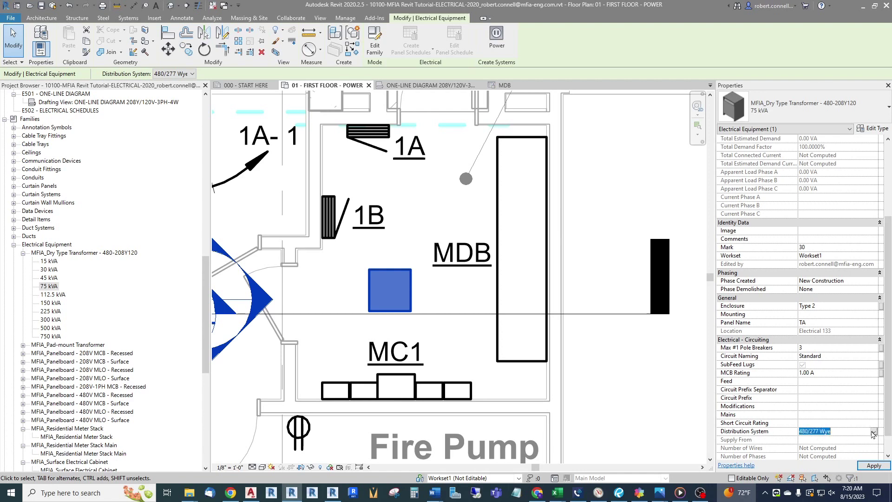
left_click(872, 433)
left_click(853, 433)
scroll(840, 405, "down", 1)
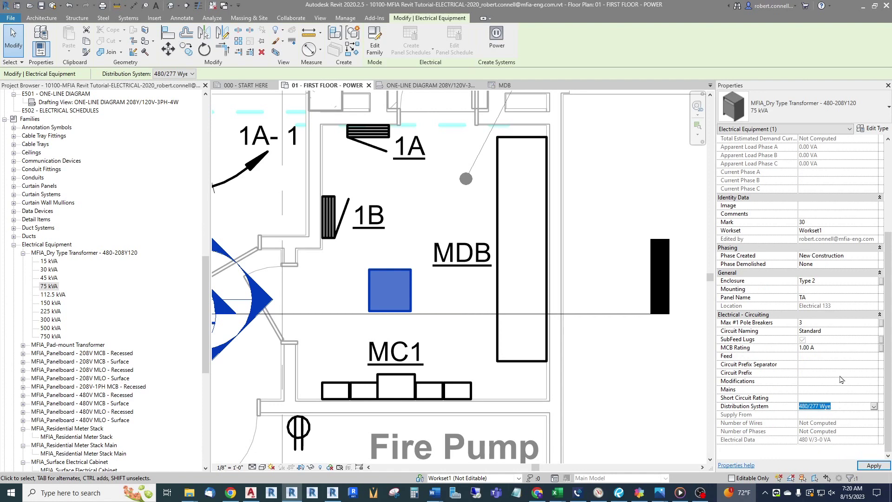
scroll(841, 379, "up", 5)
scroll(835, 367, "down", 5)
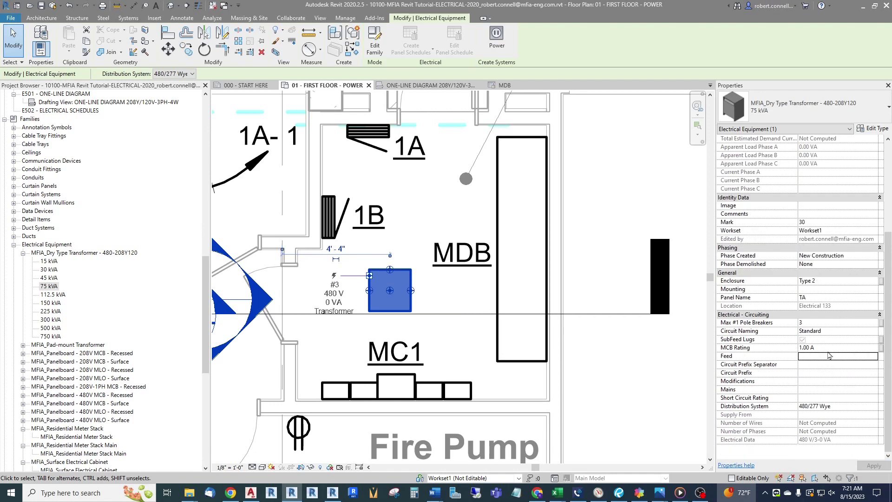
scroll(829, 355, "up", 5)
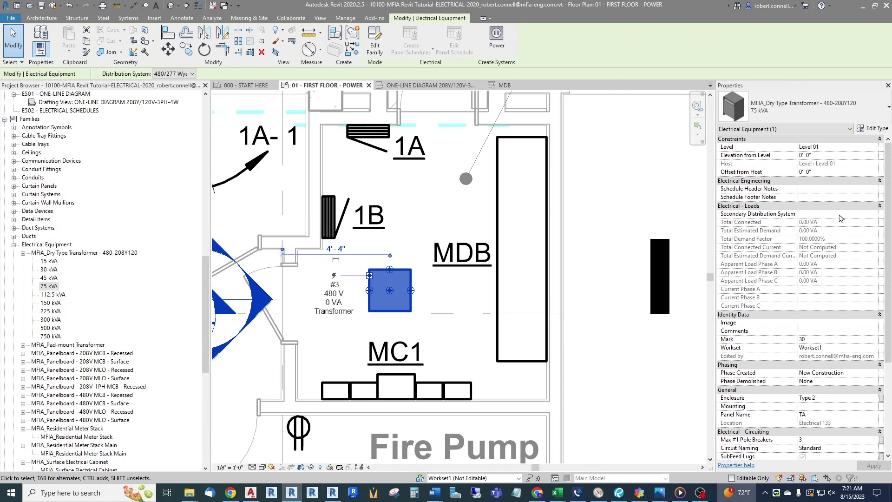
- Set transformer TA's secondary distribution system to 120/208 Wye and apply the change
left_click(855, 215)
left_click(874, 215)
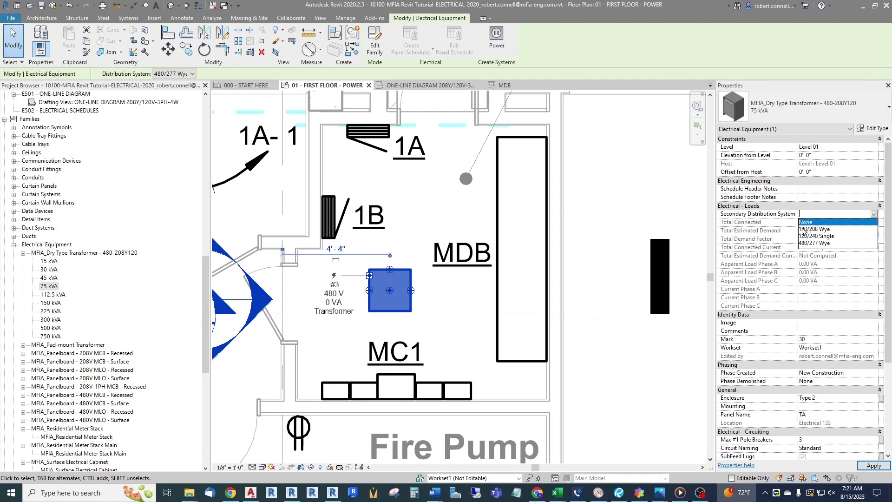
left_click(818, 230)
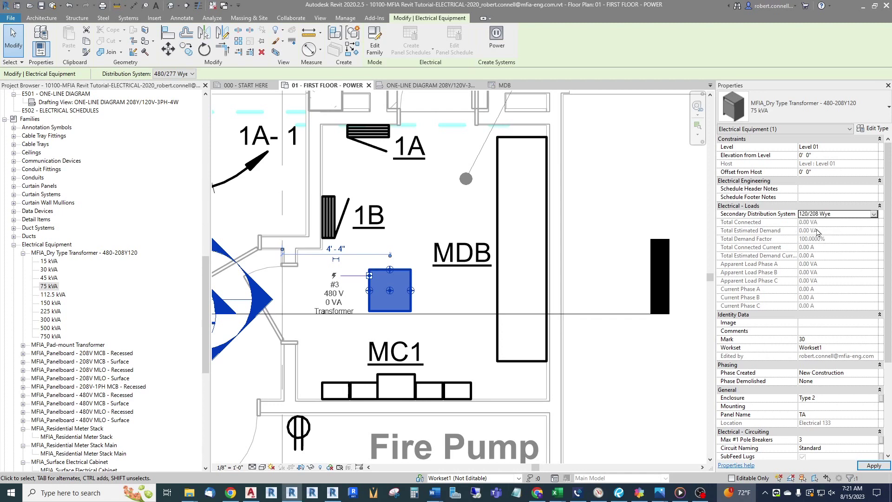
left_click(871, 467)
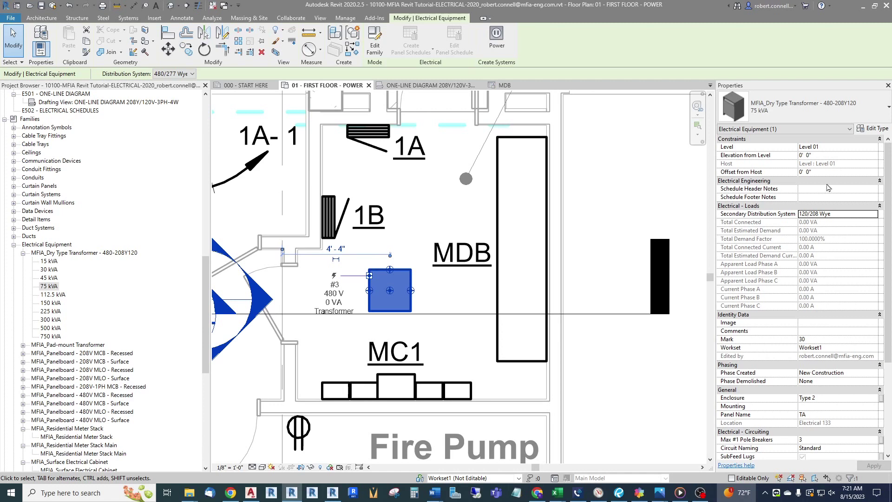
key("Escape")
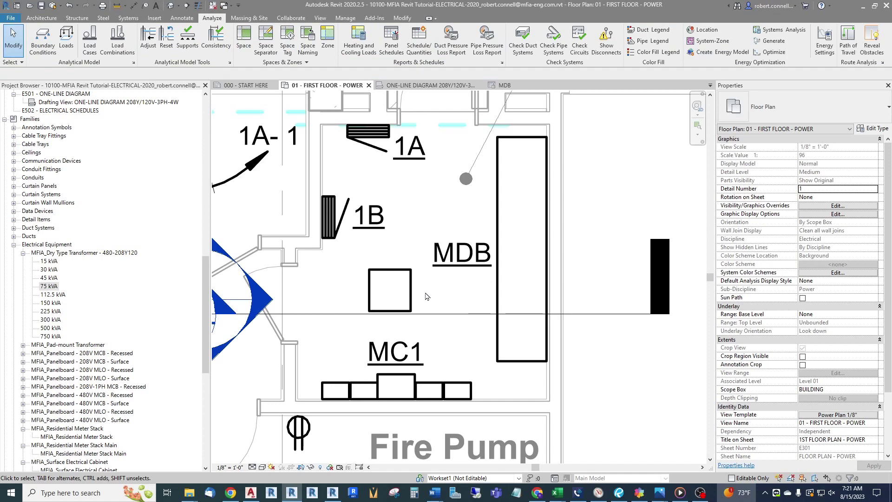
- Create a power circuit for transformer TA and check which panels are available to feed it
left_click(391, 296)
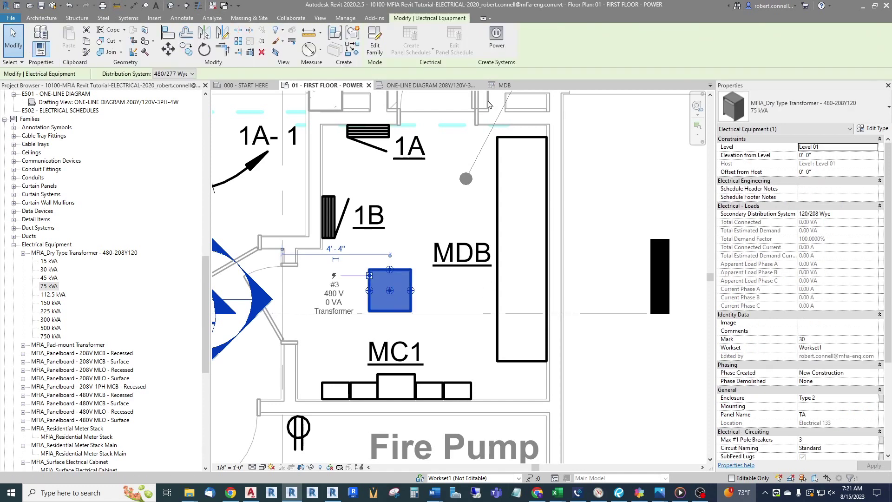
left_click(499, 42)
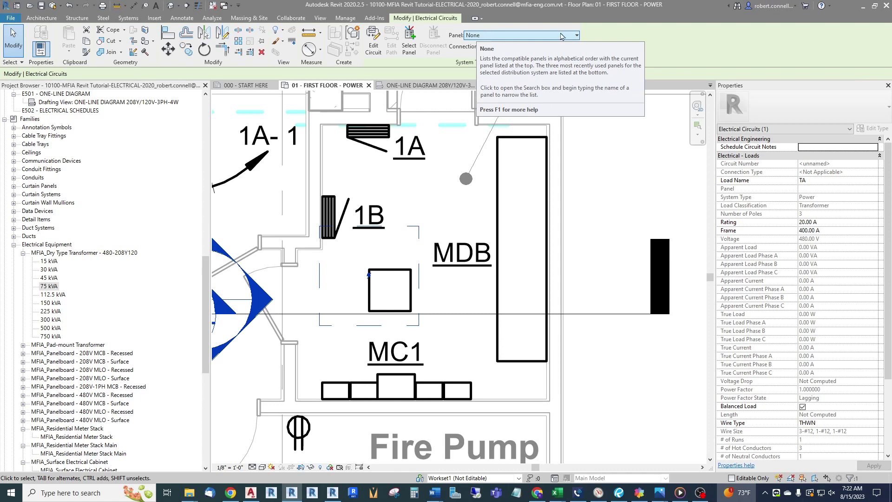
left_click(488, 37)
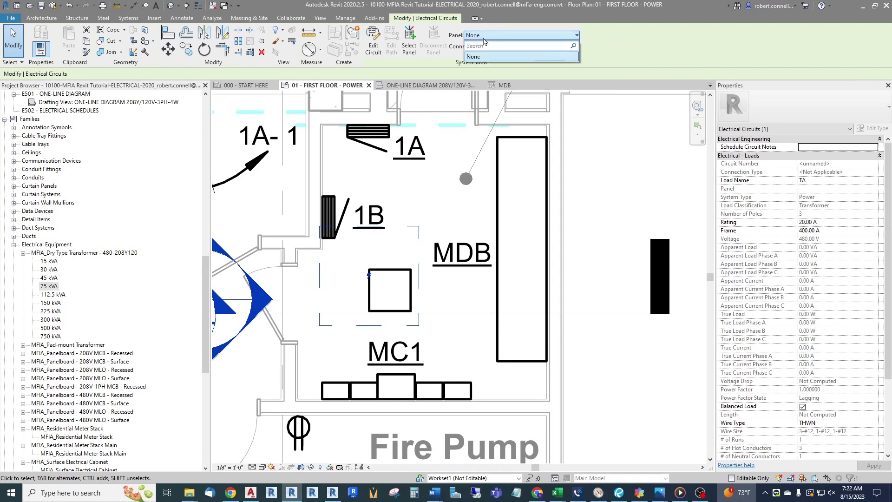
left_click(501, 36)
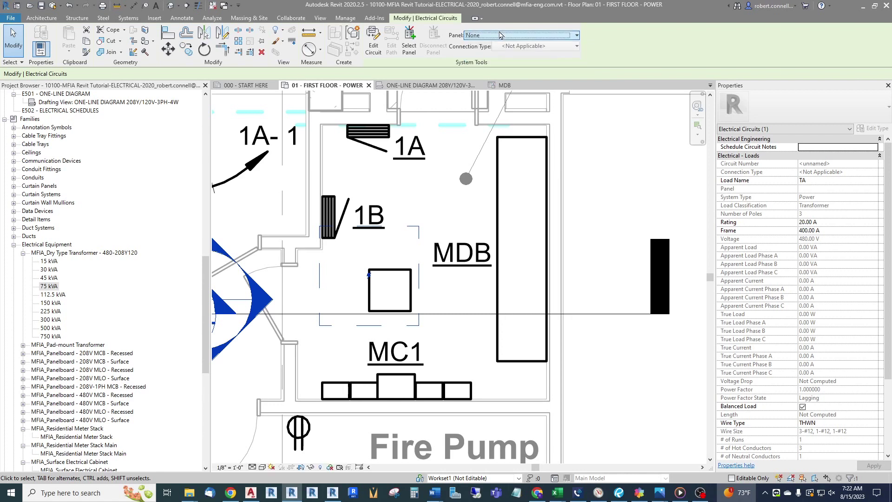
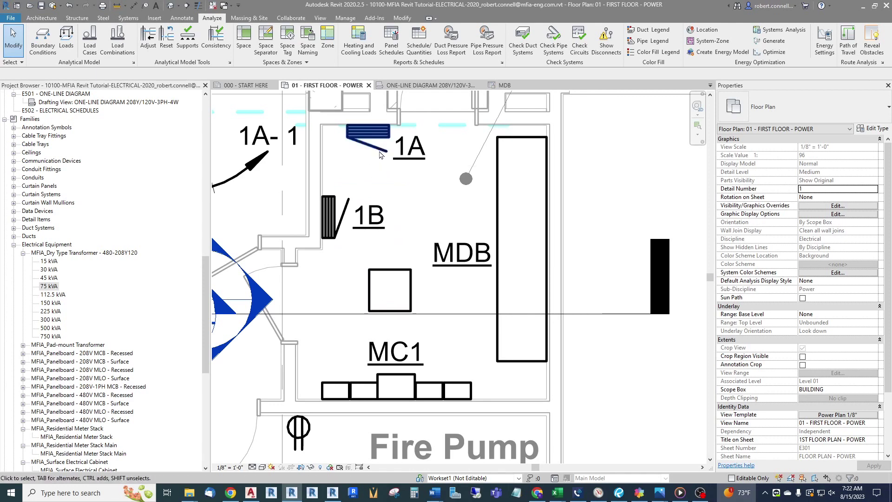
- Reassign panelboard 1A's circuit from MDB to transformer TA by picking the transformer in the plan, and check the panelboard's supply source
left_click(369, 133)
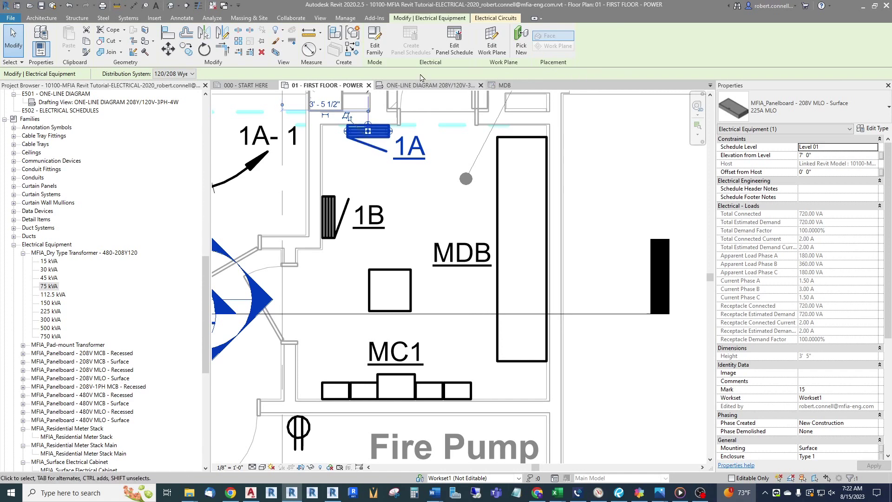
left_click(494, 20)
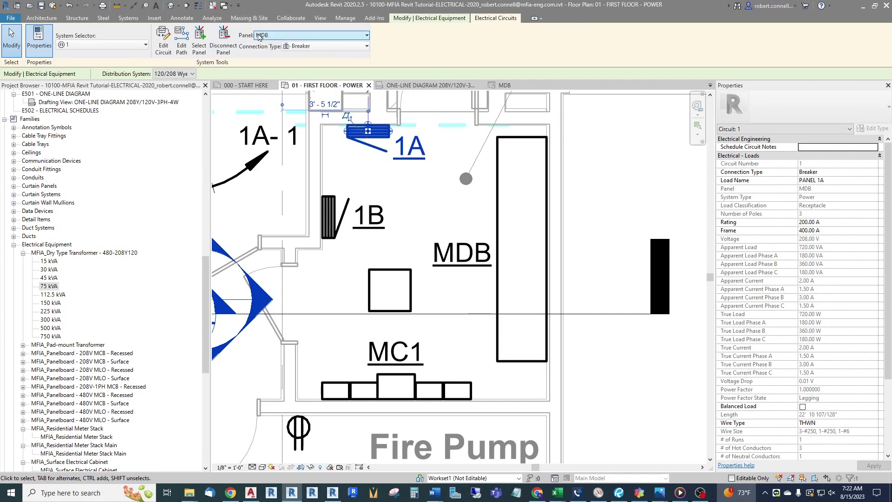
left_click(368, 35)
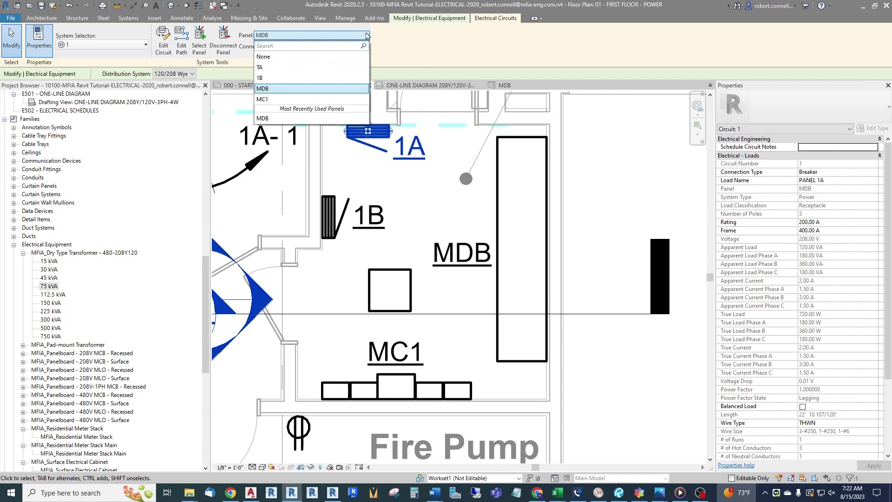
left_click(367, 35)
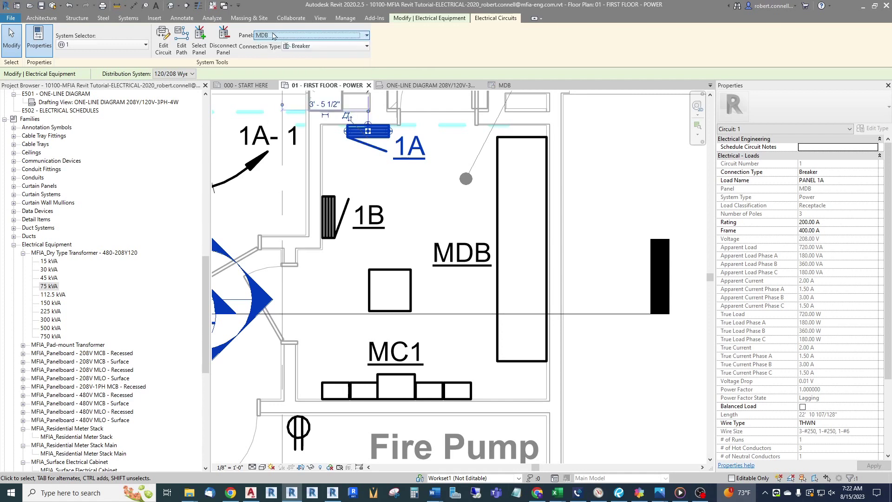
left_click(200, 44)
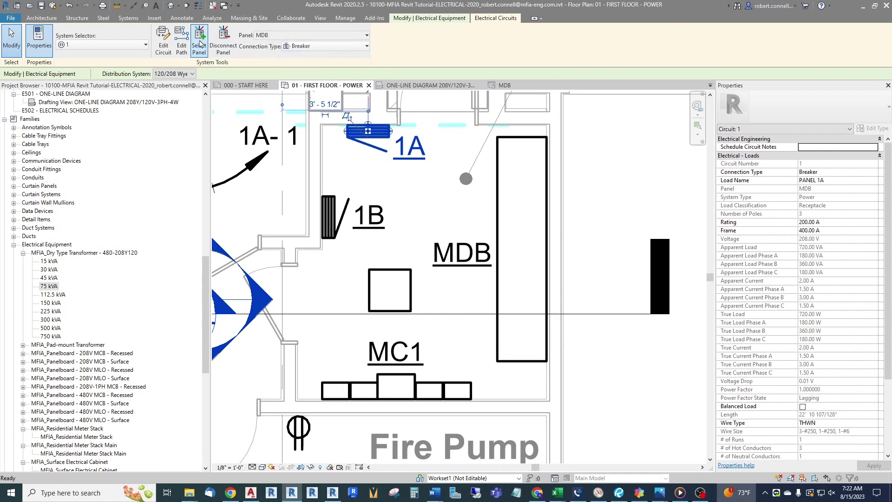
left_click(384, 279)
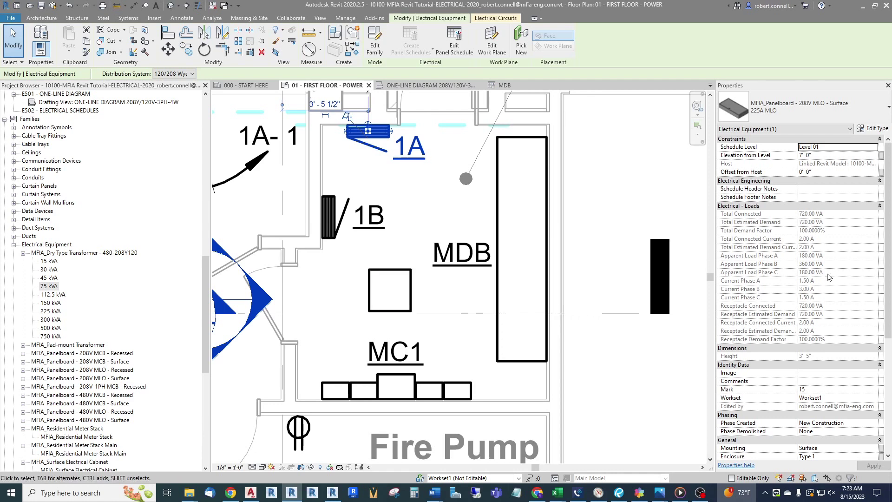
scroll(829, 277, "down", 4)
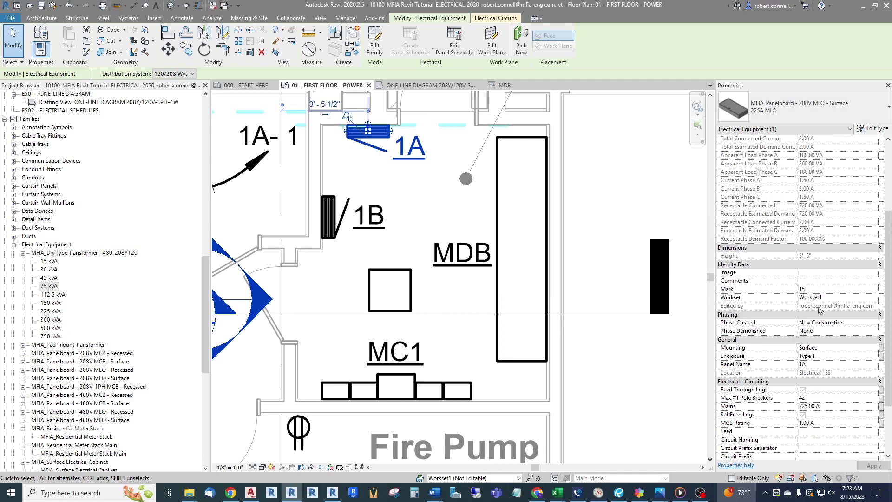
scroll(819, 310, "down", 3)
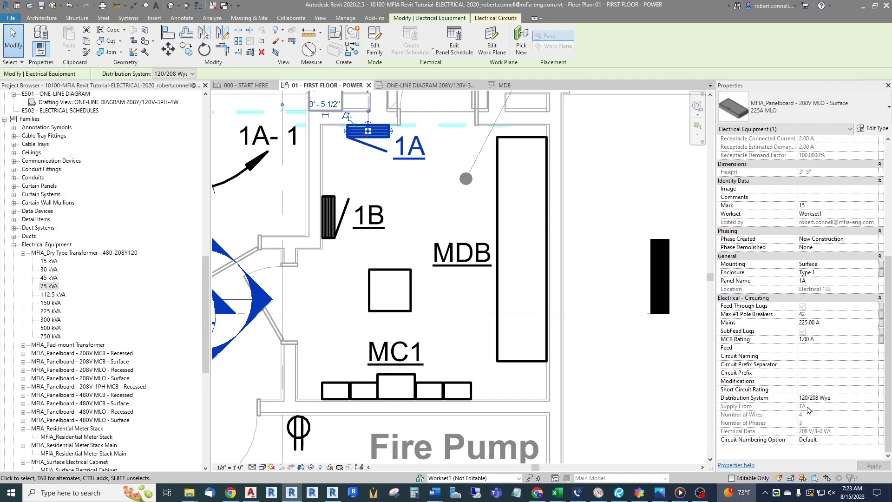
scroll(809, 409, "up", 7)
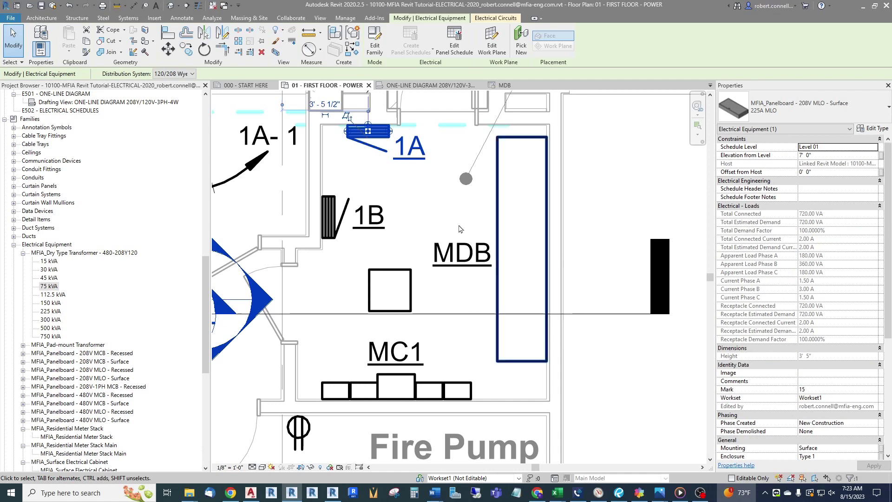
left_click(383, 261)
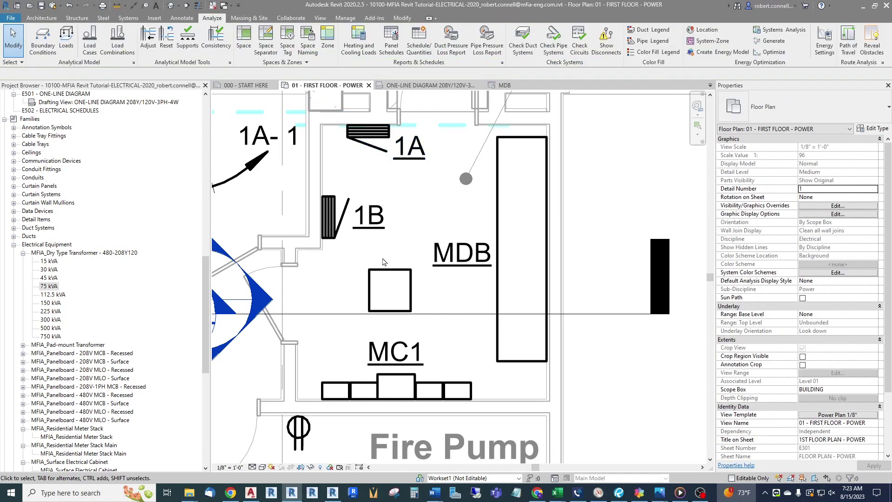
- Set transformer TA's maximum number of single-pole breakers to 6 and apply the change
left_click(383, 285)
scroll(827, 360, "down", 6)
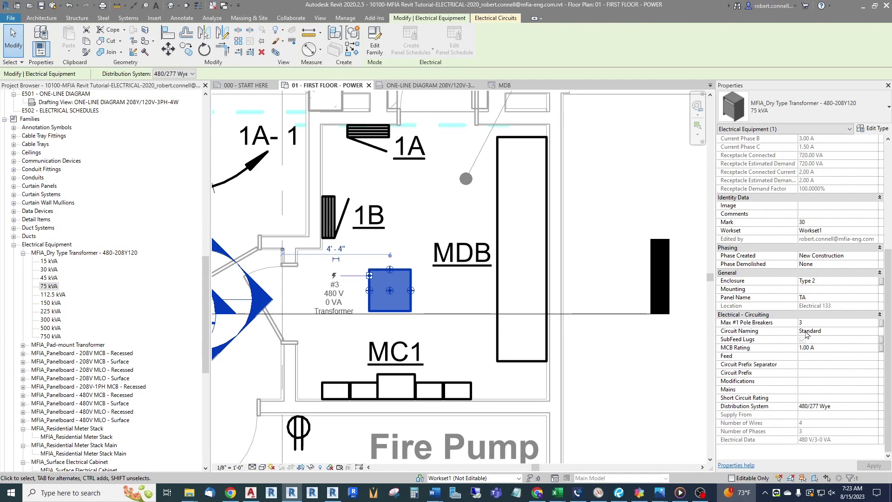
left_click(817, 323)
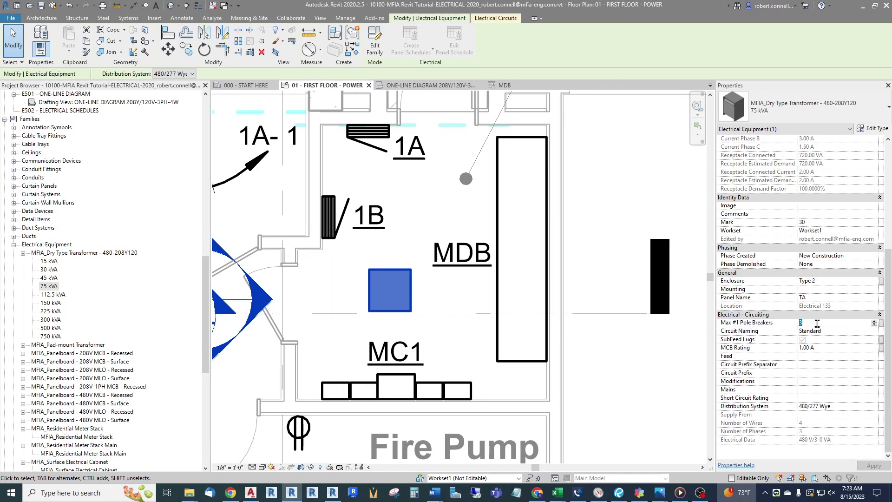
type("6")
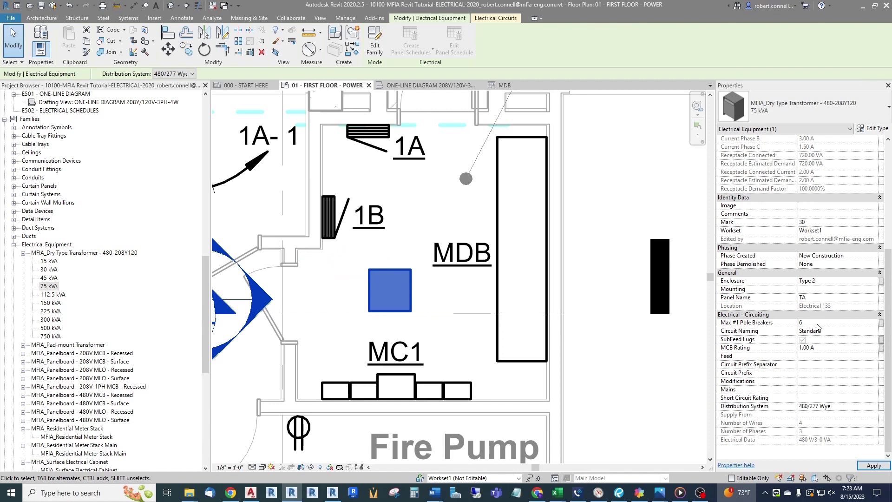
left_click(873, 466)
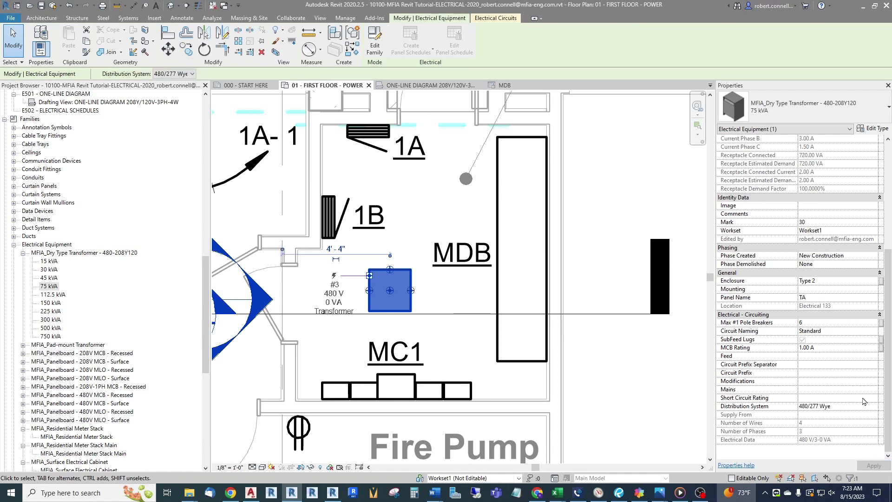
- Reassign panelboard 1B's circuit from MDB to panel TA
left_click(329, 218)
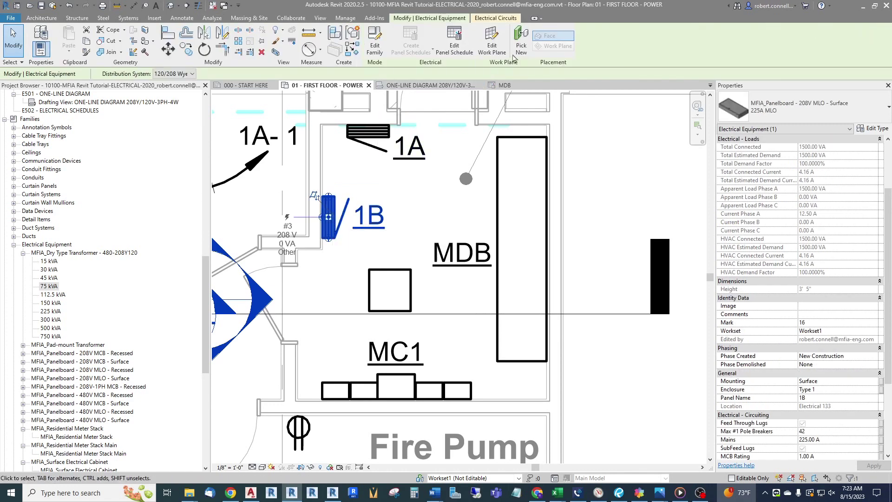
left_click(493, 19)
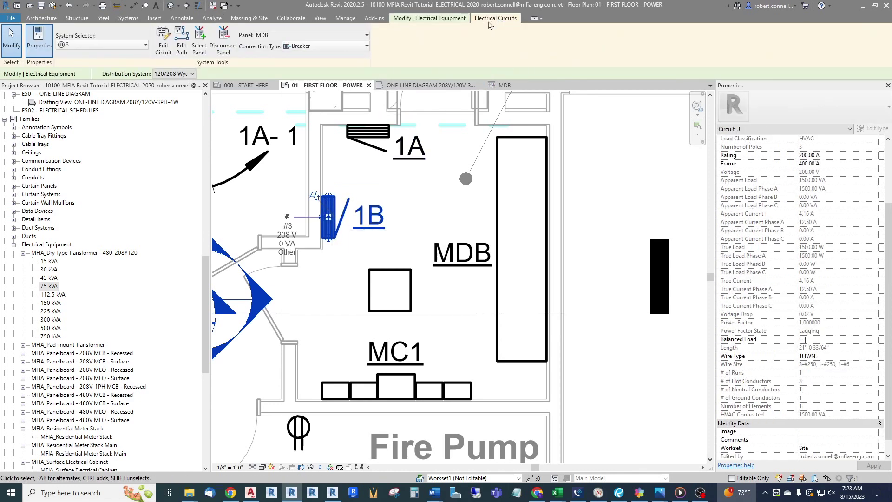
left_click(325, 35)
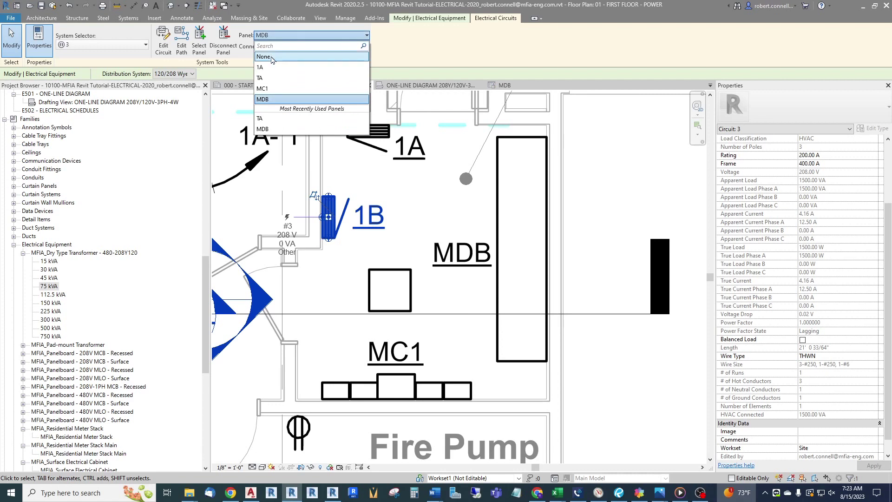
left_click(266, 78)
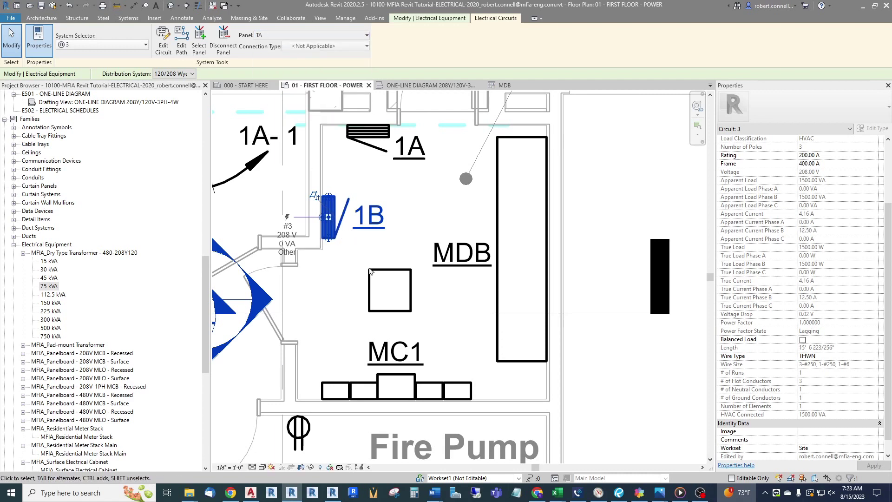
key("Escape")
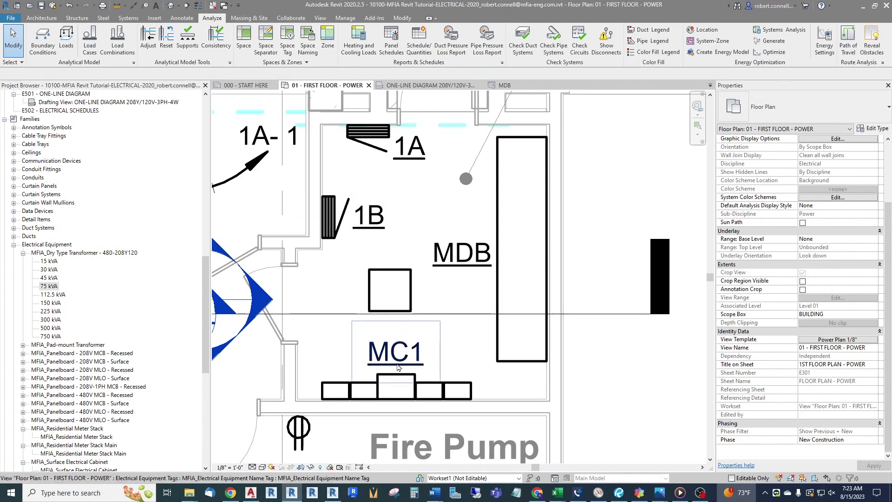
- Try to reassign meter center MC1's circuit from MDB to panel TA without enabling feed-through lugs
left_click(396, 389)
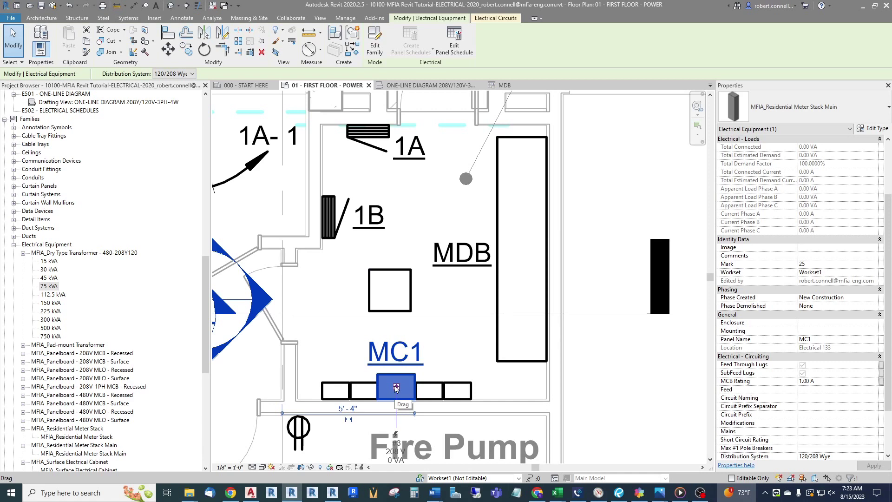
left_click(498, 20)
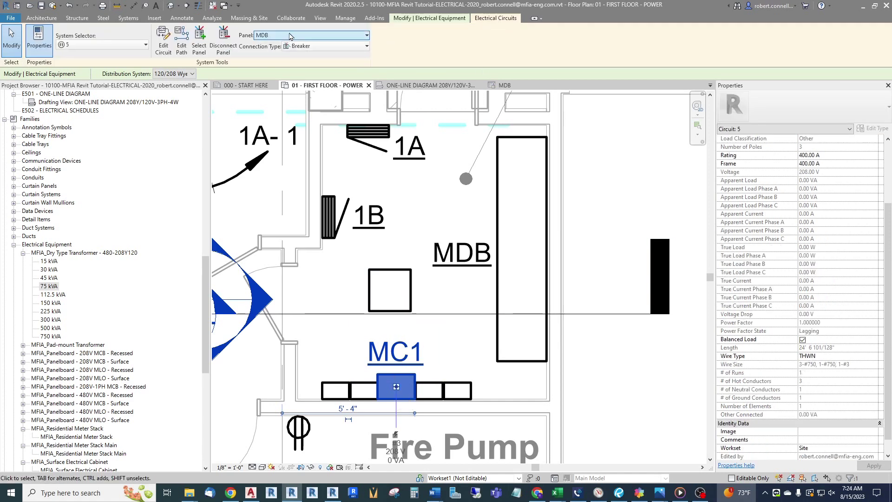
left_click(289, 35)
left_click(268, 68)
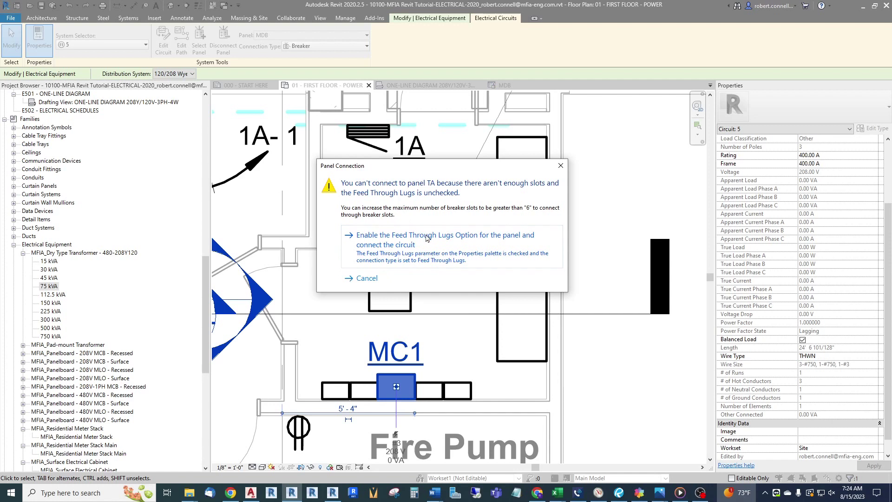
left_click(367, 279)
key("Escape")
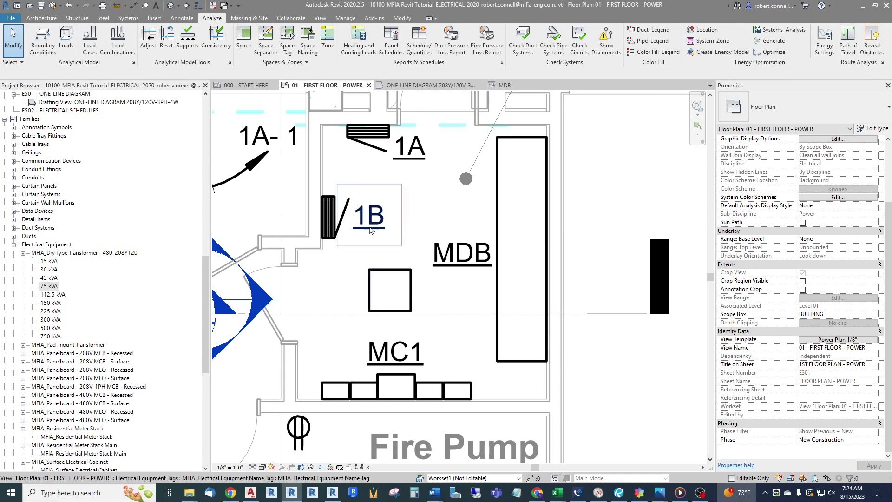
- Delete transformer TA from the electrical room and dismiss the warning
left_click(392, 294)
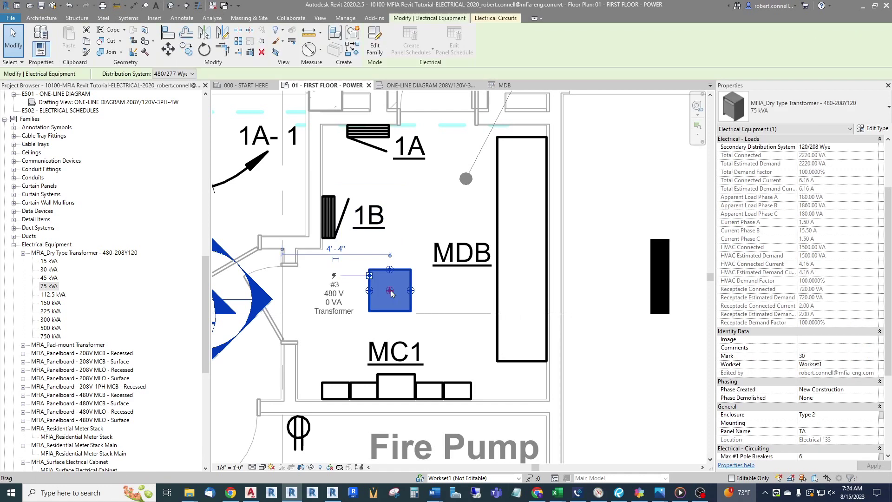
key("Delete")
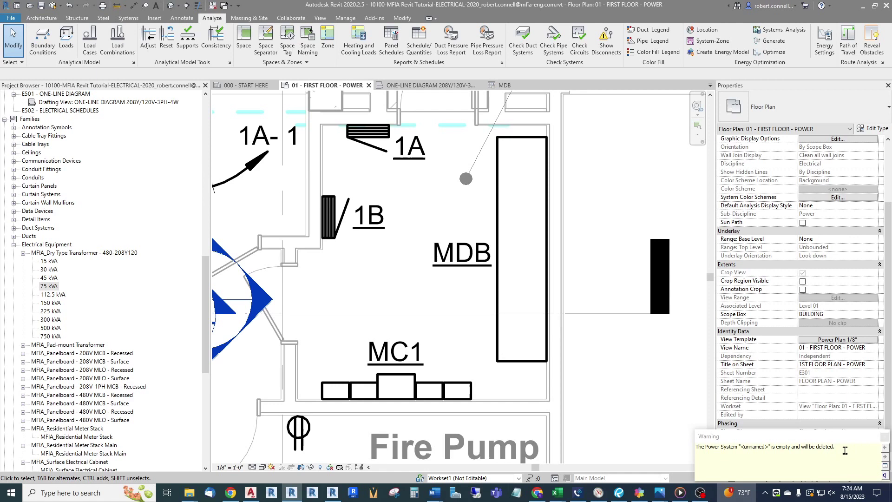
left_click(885, 438)
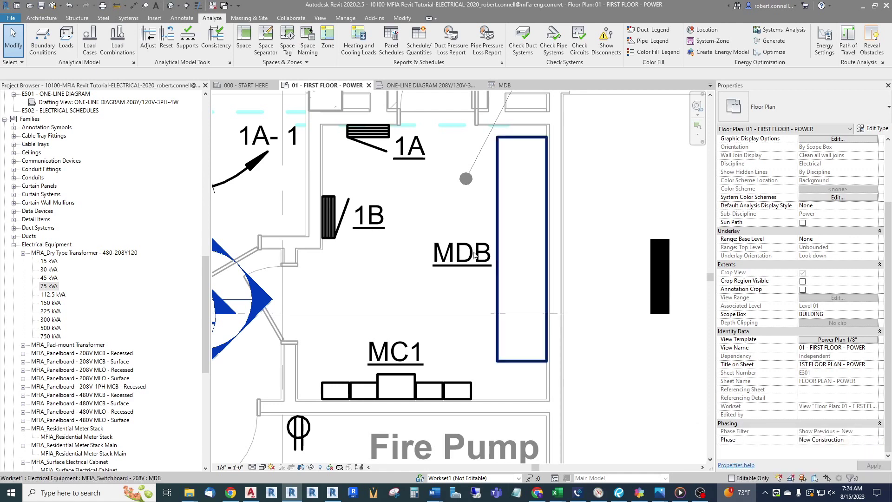
- Assign panelboard 1A's unassigned circuit to panel MDB
left_click(370, 134)
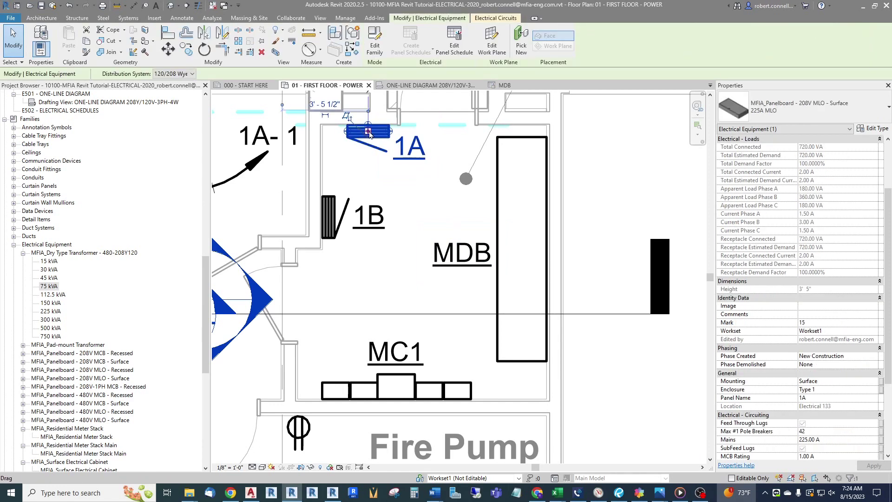
left_click(492, 19)
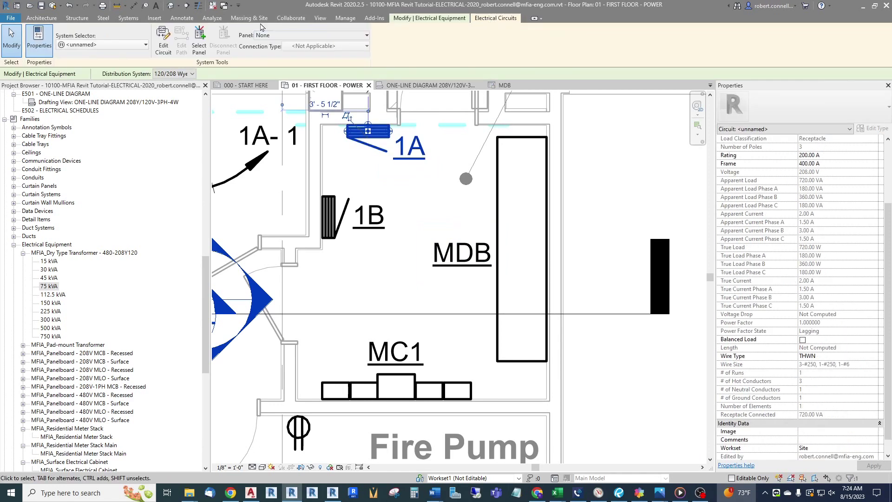
left_click(366, 36)
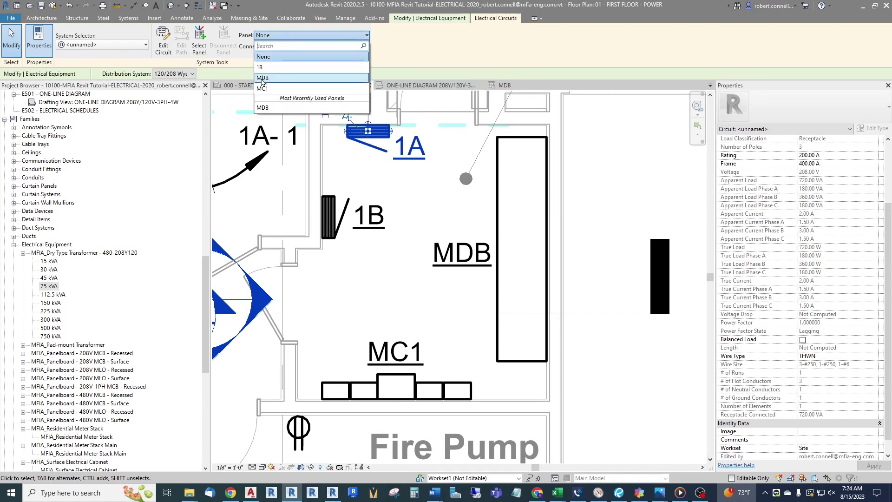
left_click(263, 78)
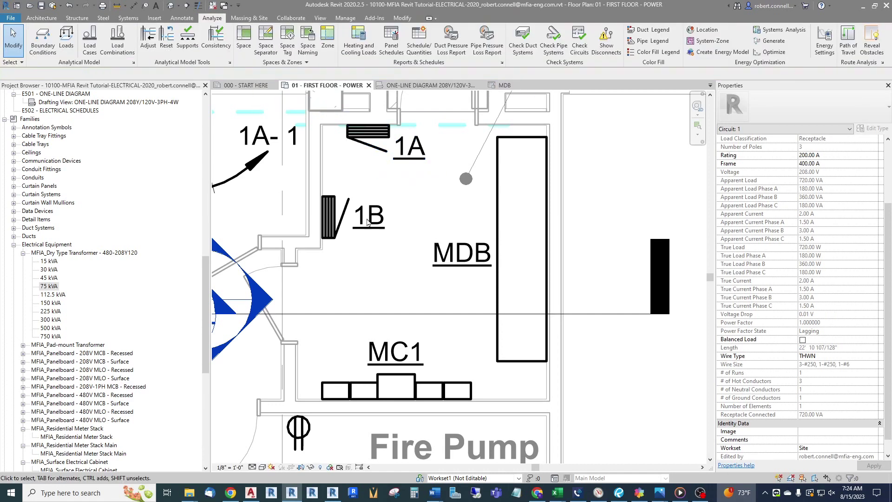
- Assign panelboard 1B's unassigned circuit to panel MDB
left_click(331, 217)
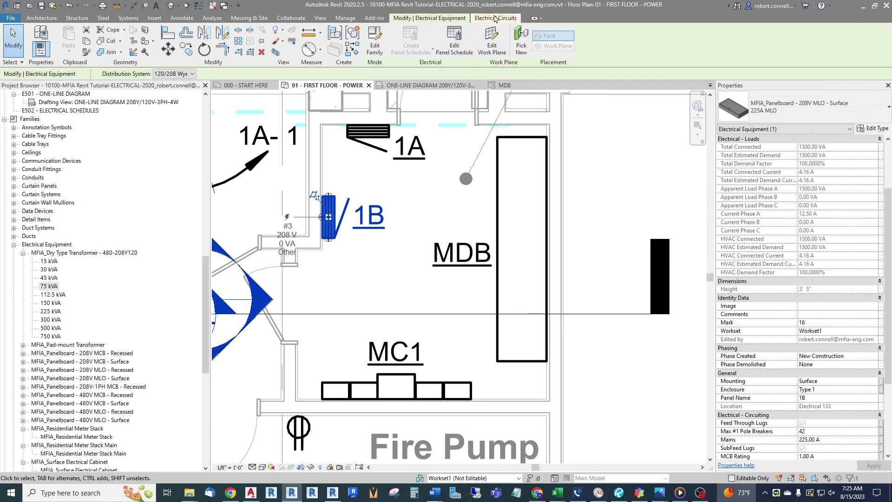
left_click(496, 18)
left_click(312, 36)
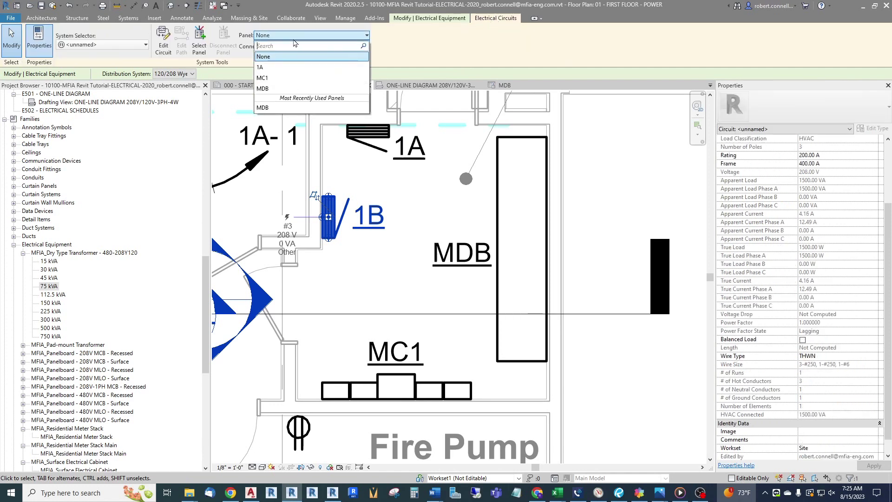
left_click(270, 69)
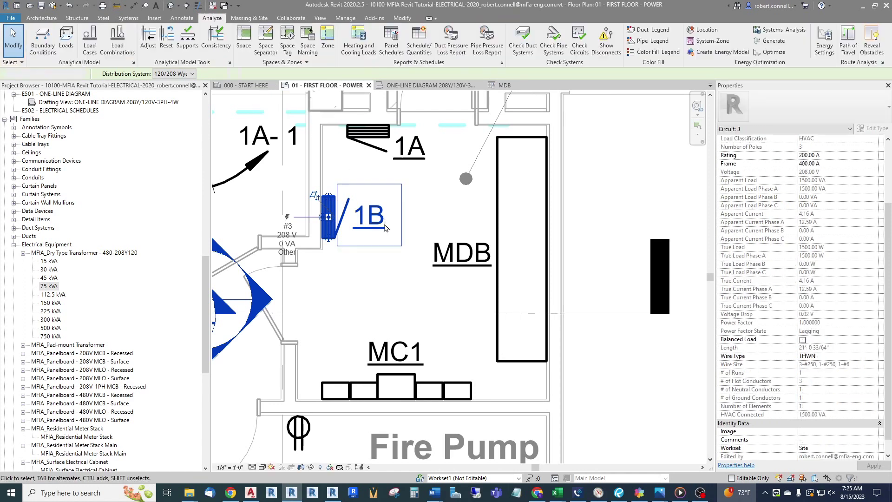
- Check which panel feeds meter center MC1's circuit
left_click(396, 387)
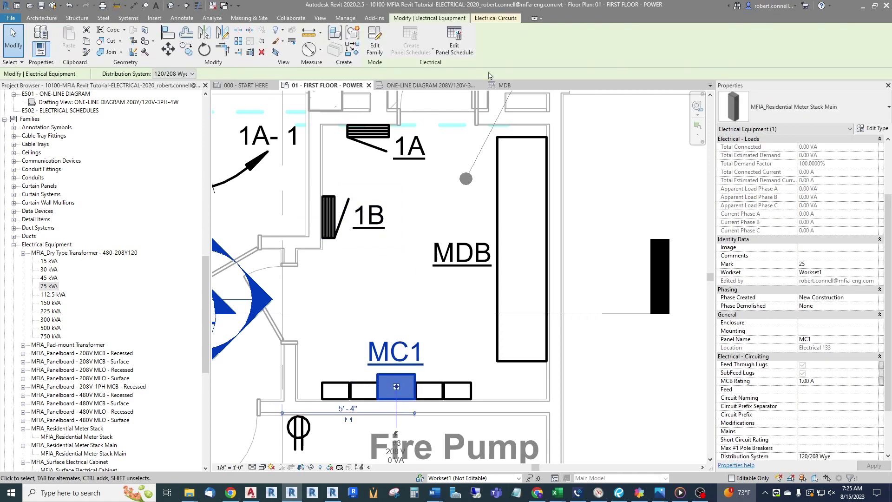
left_click(489, 22)
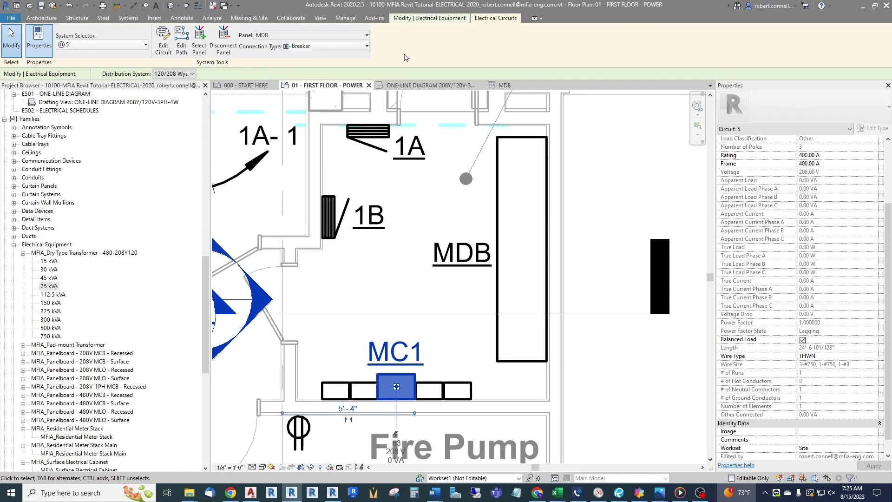
key("Escape")
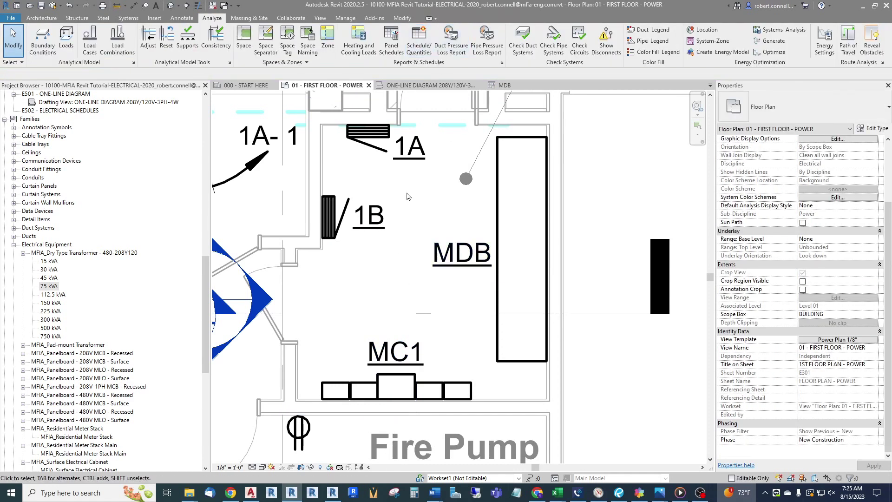
- Edit panelboard 1A's circuit from MDB to remove the panelboard from it, finish editing and dismiss the warning
left_click(367, 135)
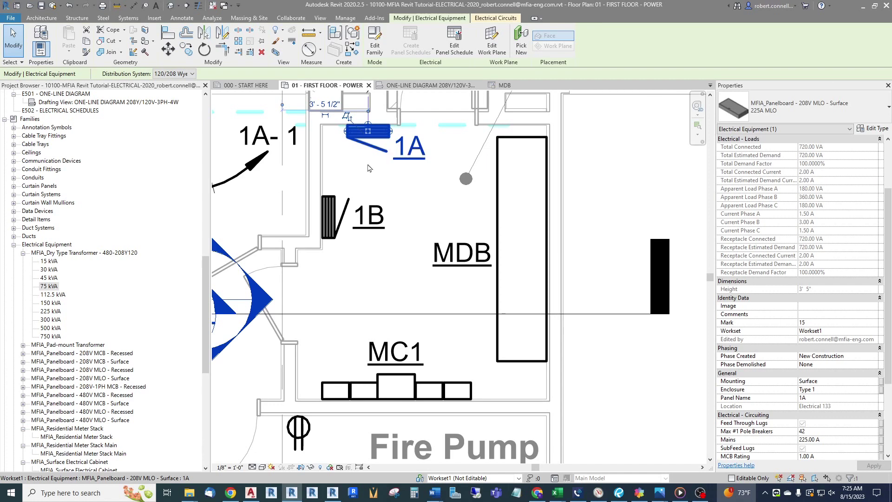
left_click(381, 182)
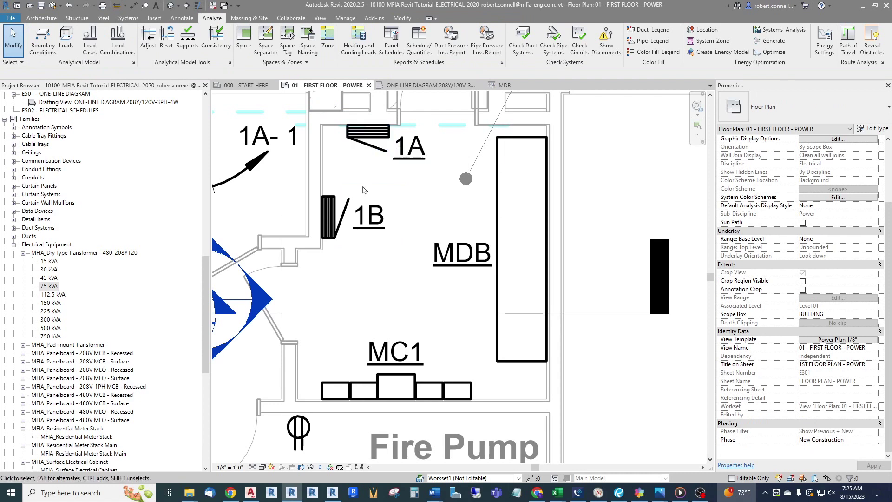
left_click(364, 139)
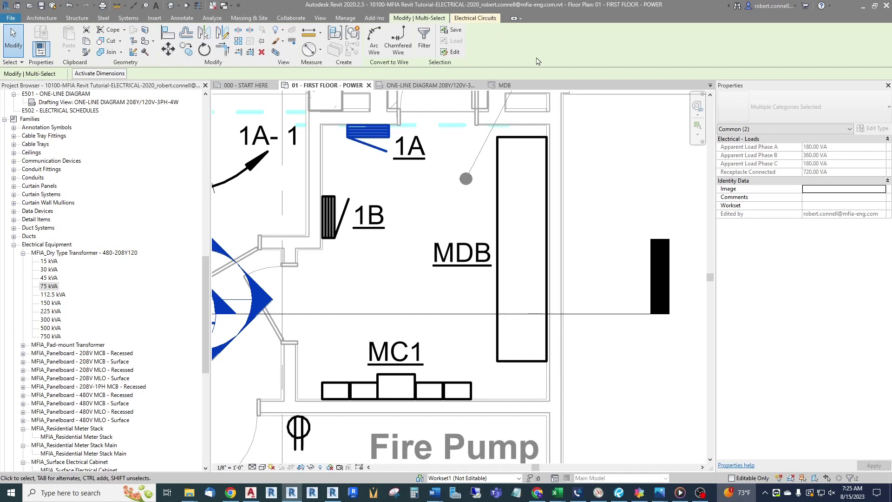
left_click(479, 18)
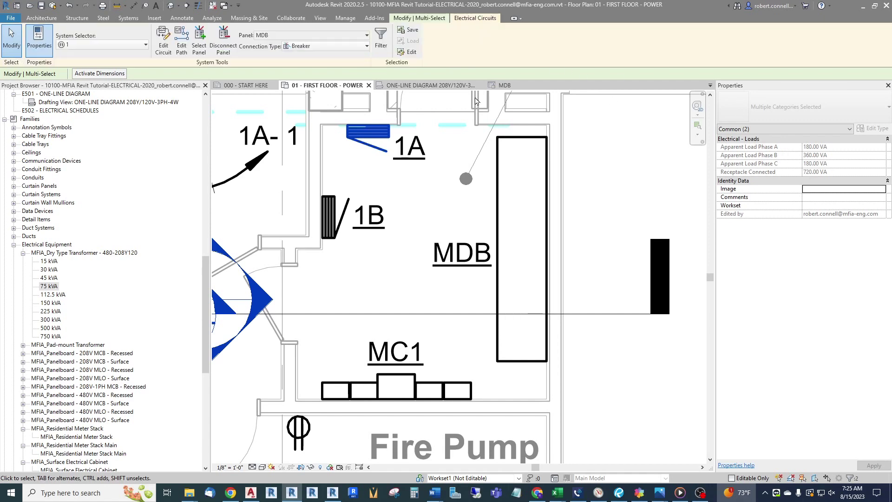
left_click(377, 138)
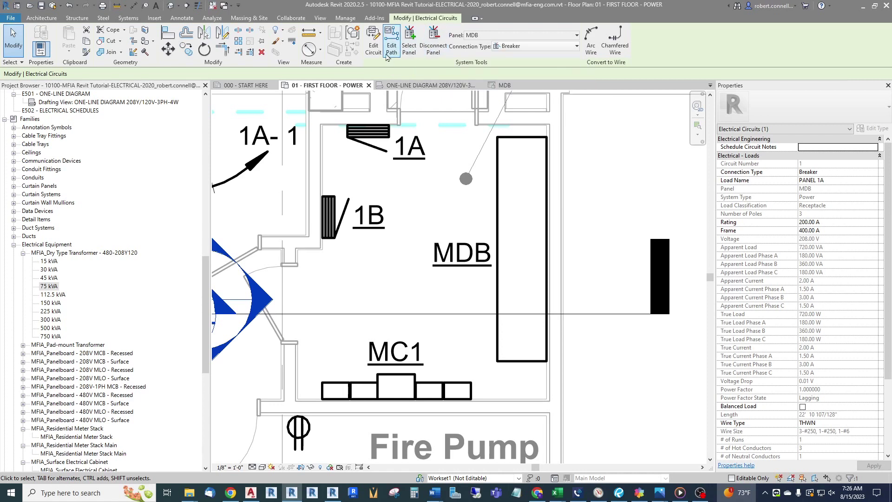
left_click(370, 47)
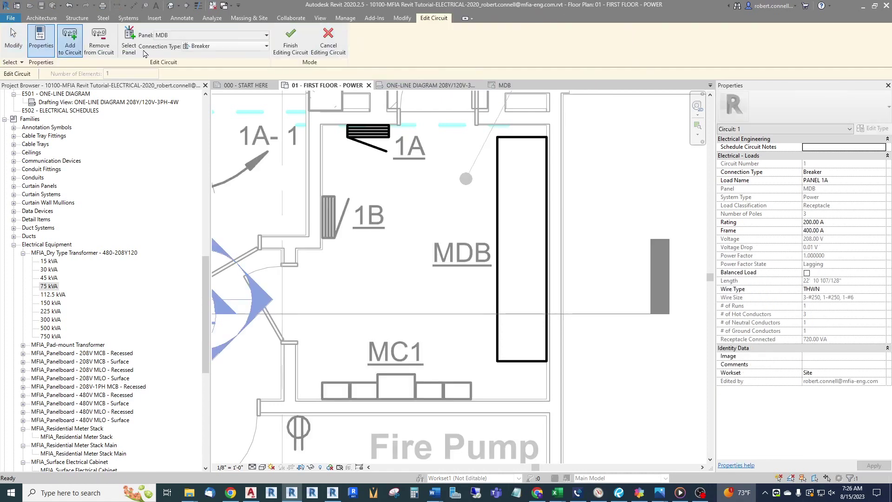
left_click(99, 42)
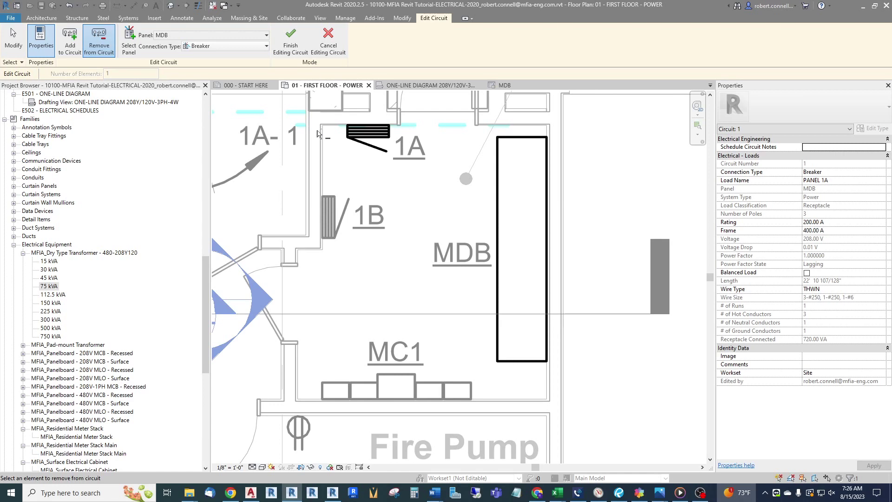
left_click(351, 127)
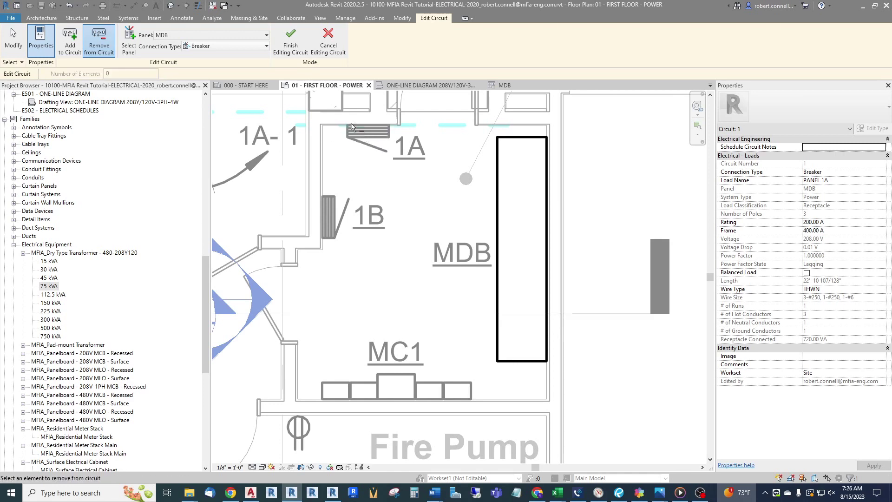
left_click(291, 40)
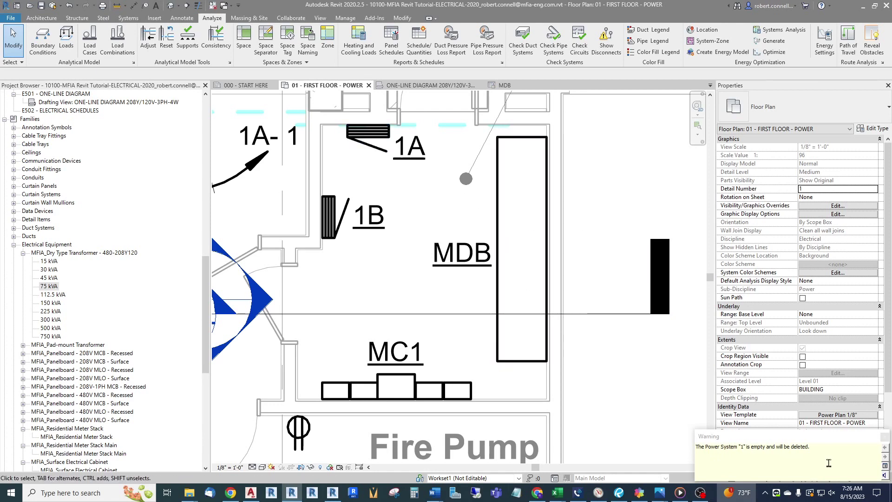
left_click(885, 437)
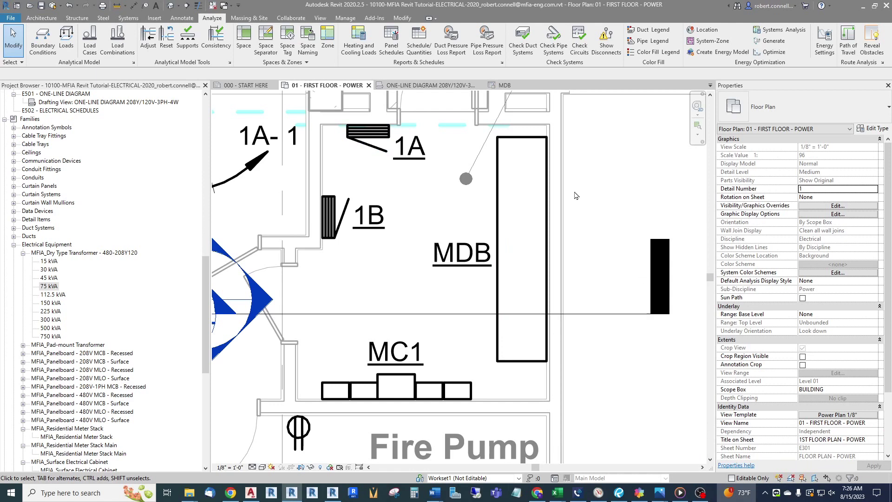
- Review the MDB panel schedule and create a new power circuit feeding panelboard 1A from MDB on the first floor power plan
left_click(506, 85)
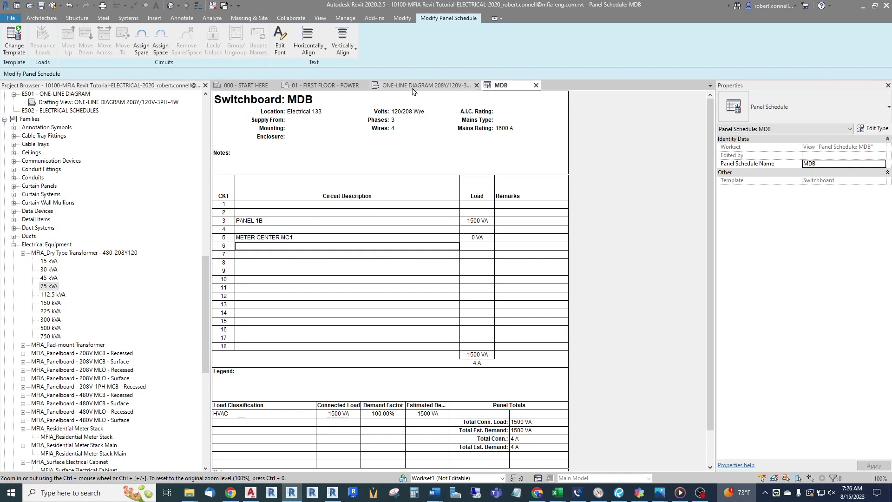
left_click(338, 86)
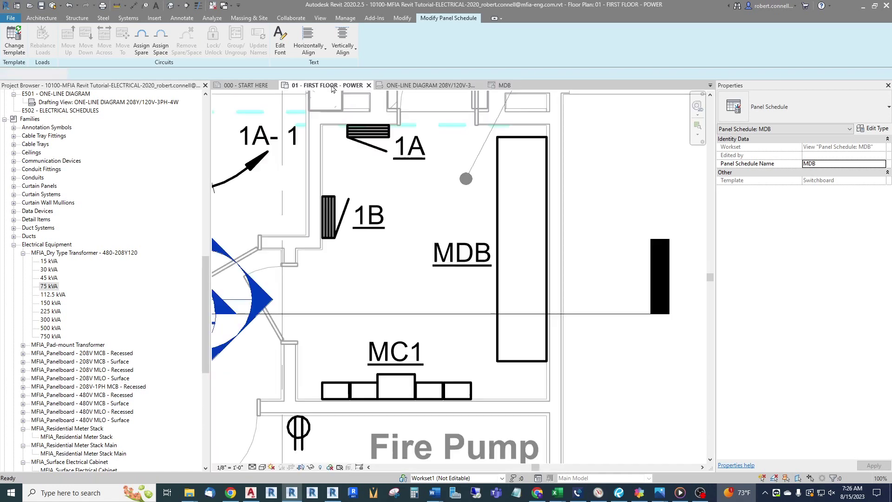
left_click(367, 138)
left_click(597, 42)
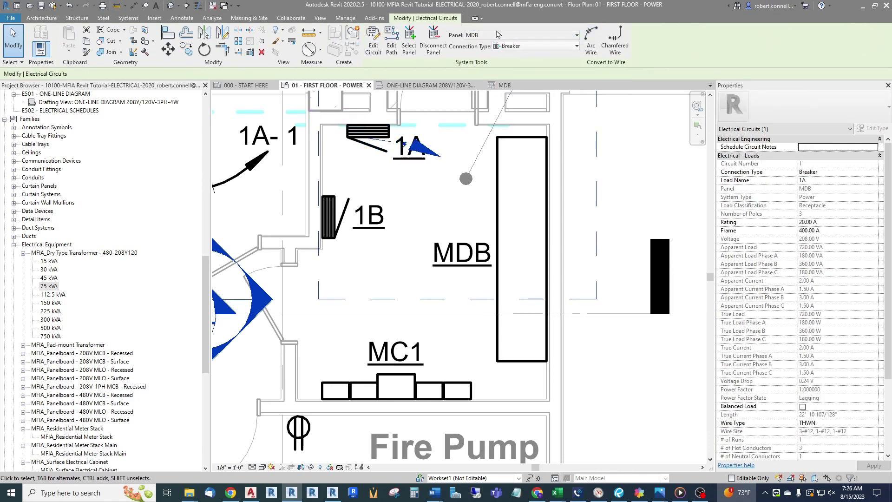
- Set the load name of panelboard 1A's new circuit to PANEL 1A
left_click(820, 181)
left_click(834, 183)
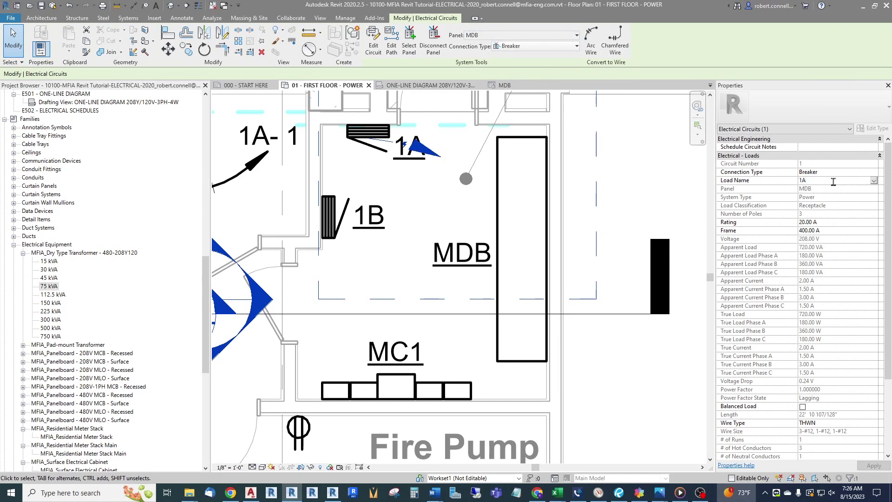
key("Home")
type("PANEL")
key("Return")
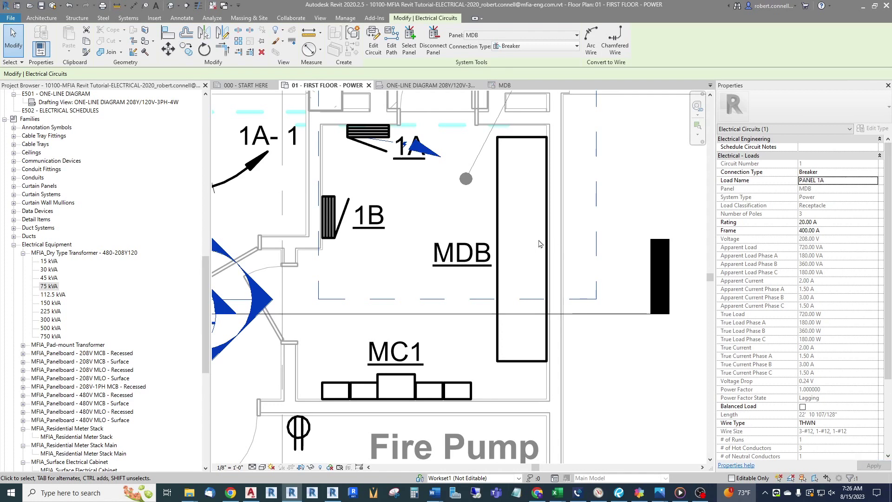
key("Escape")
- In the MDB panel schedule, move PANEL 1B to circuit 2 and METER CENTER MC1 to circuit 3
left_click(514, 87)
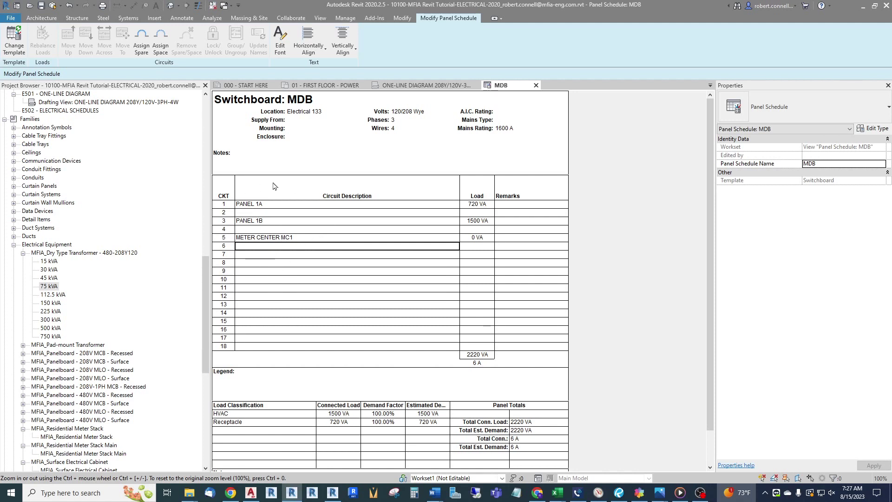
left_click(276, 223)
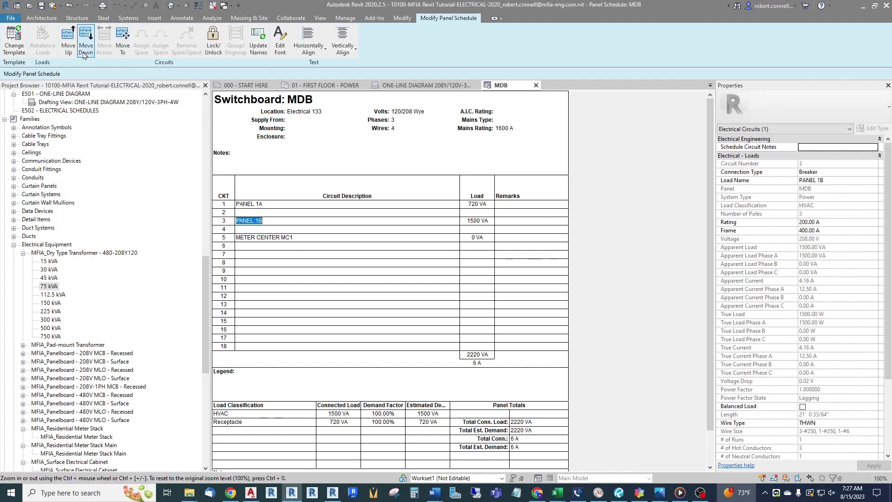
left_click(69, 44)
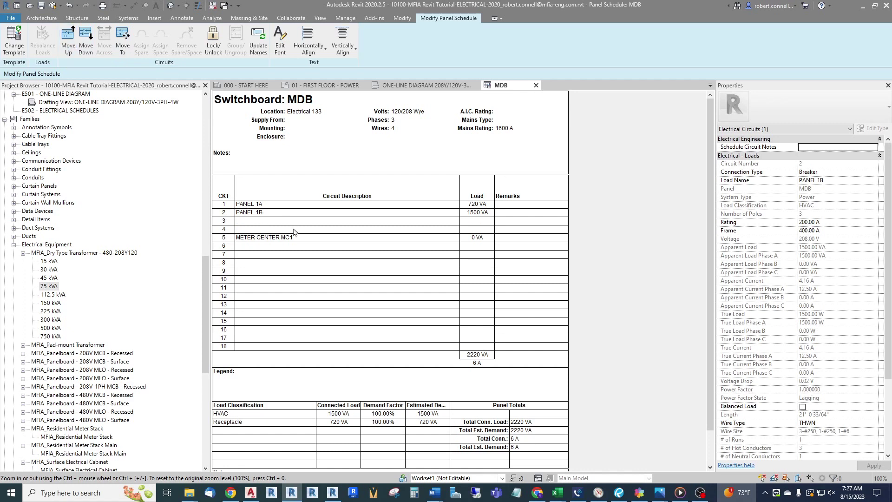
left_click(267, 238)
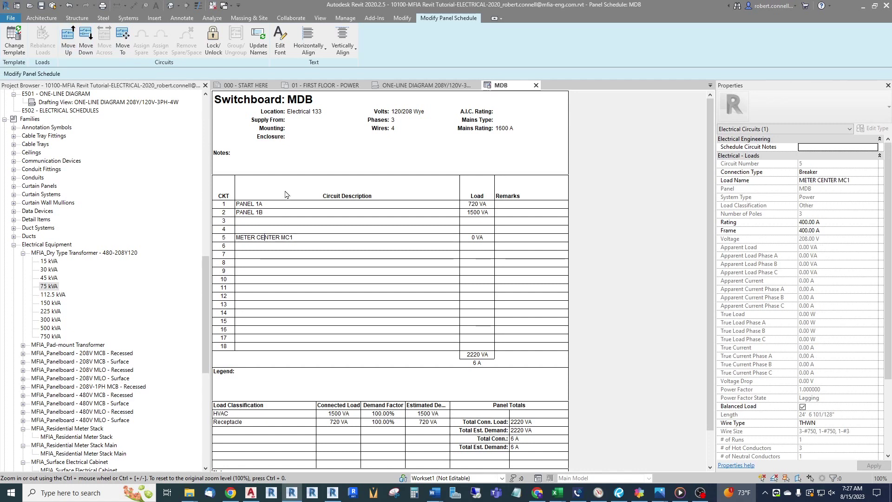
left_click(123, 44)
left_click(271, 228)
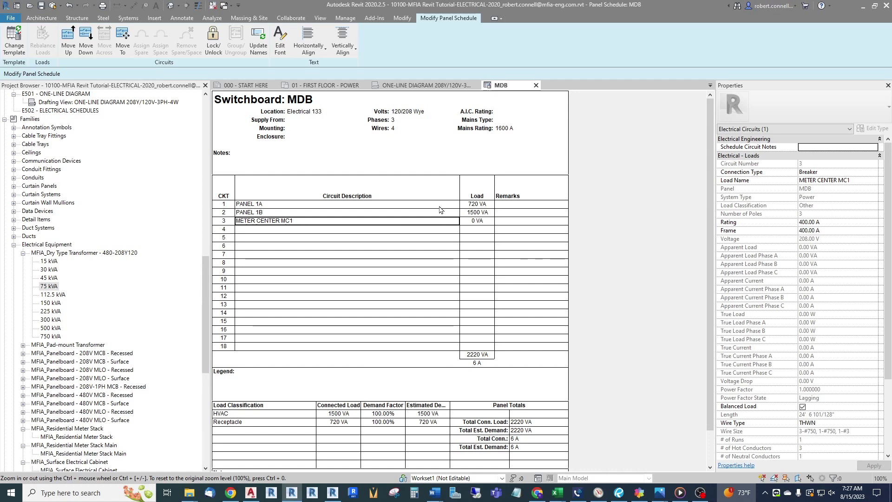
- Compare the feeders on the one-line diagram with the circuits and load totals in the MDB panel schedule
left_click(422, 86)
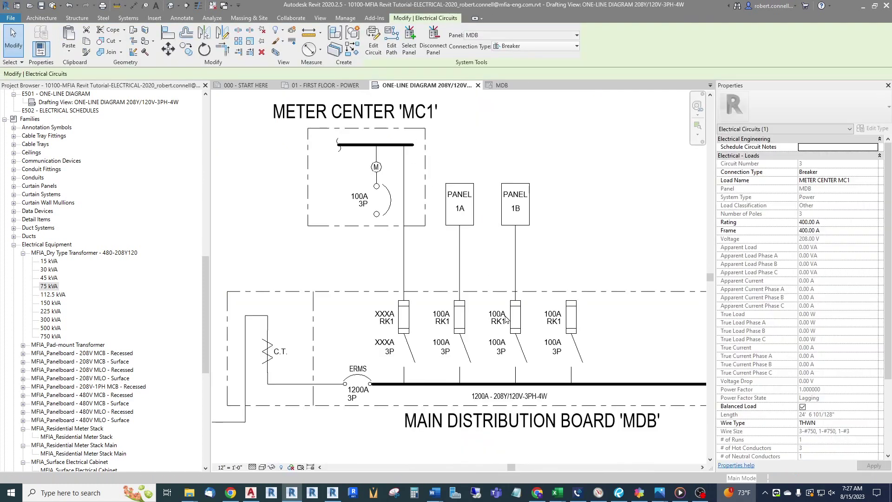
left_click(502, 86)
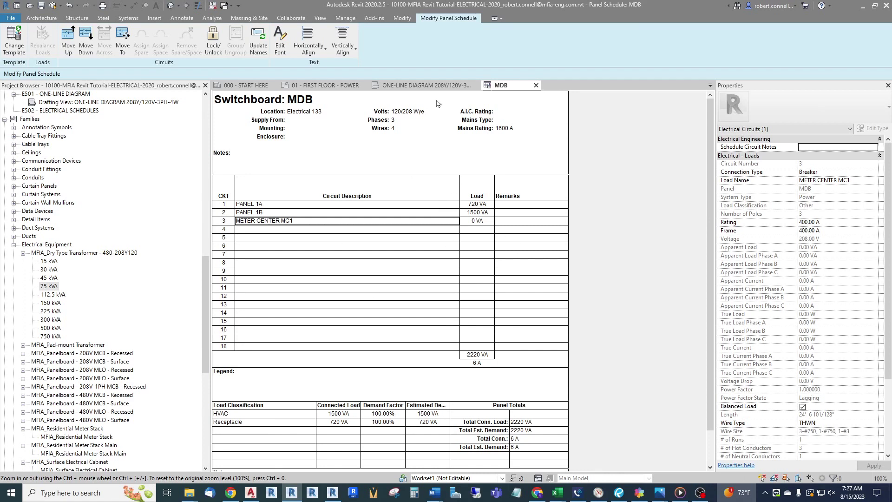
scroll(434, 266, "down", 2)
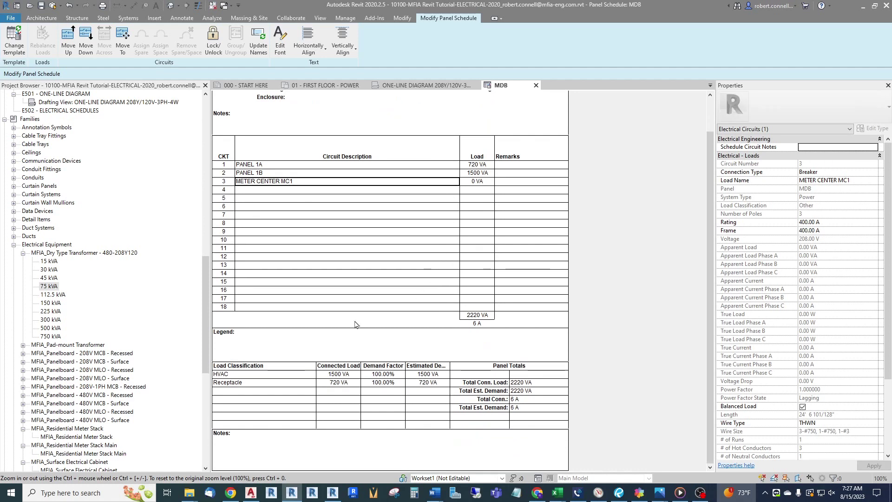
scroll(430, 285, "up", 2)
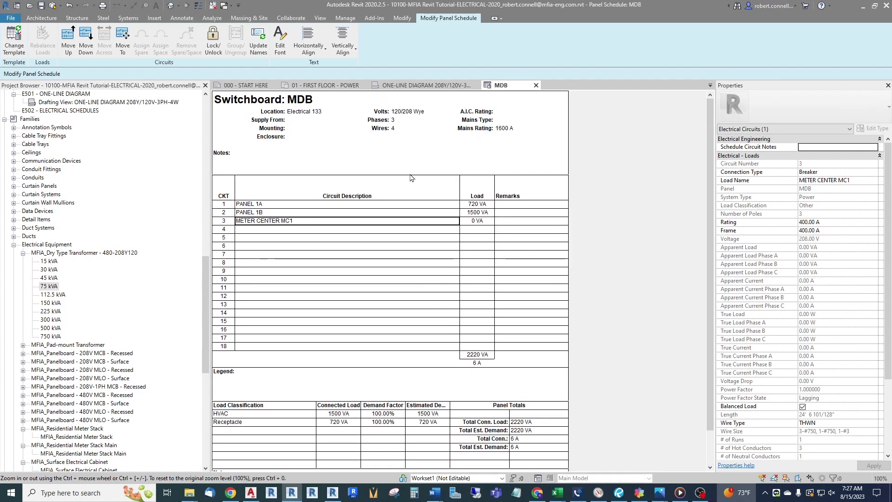